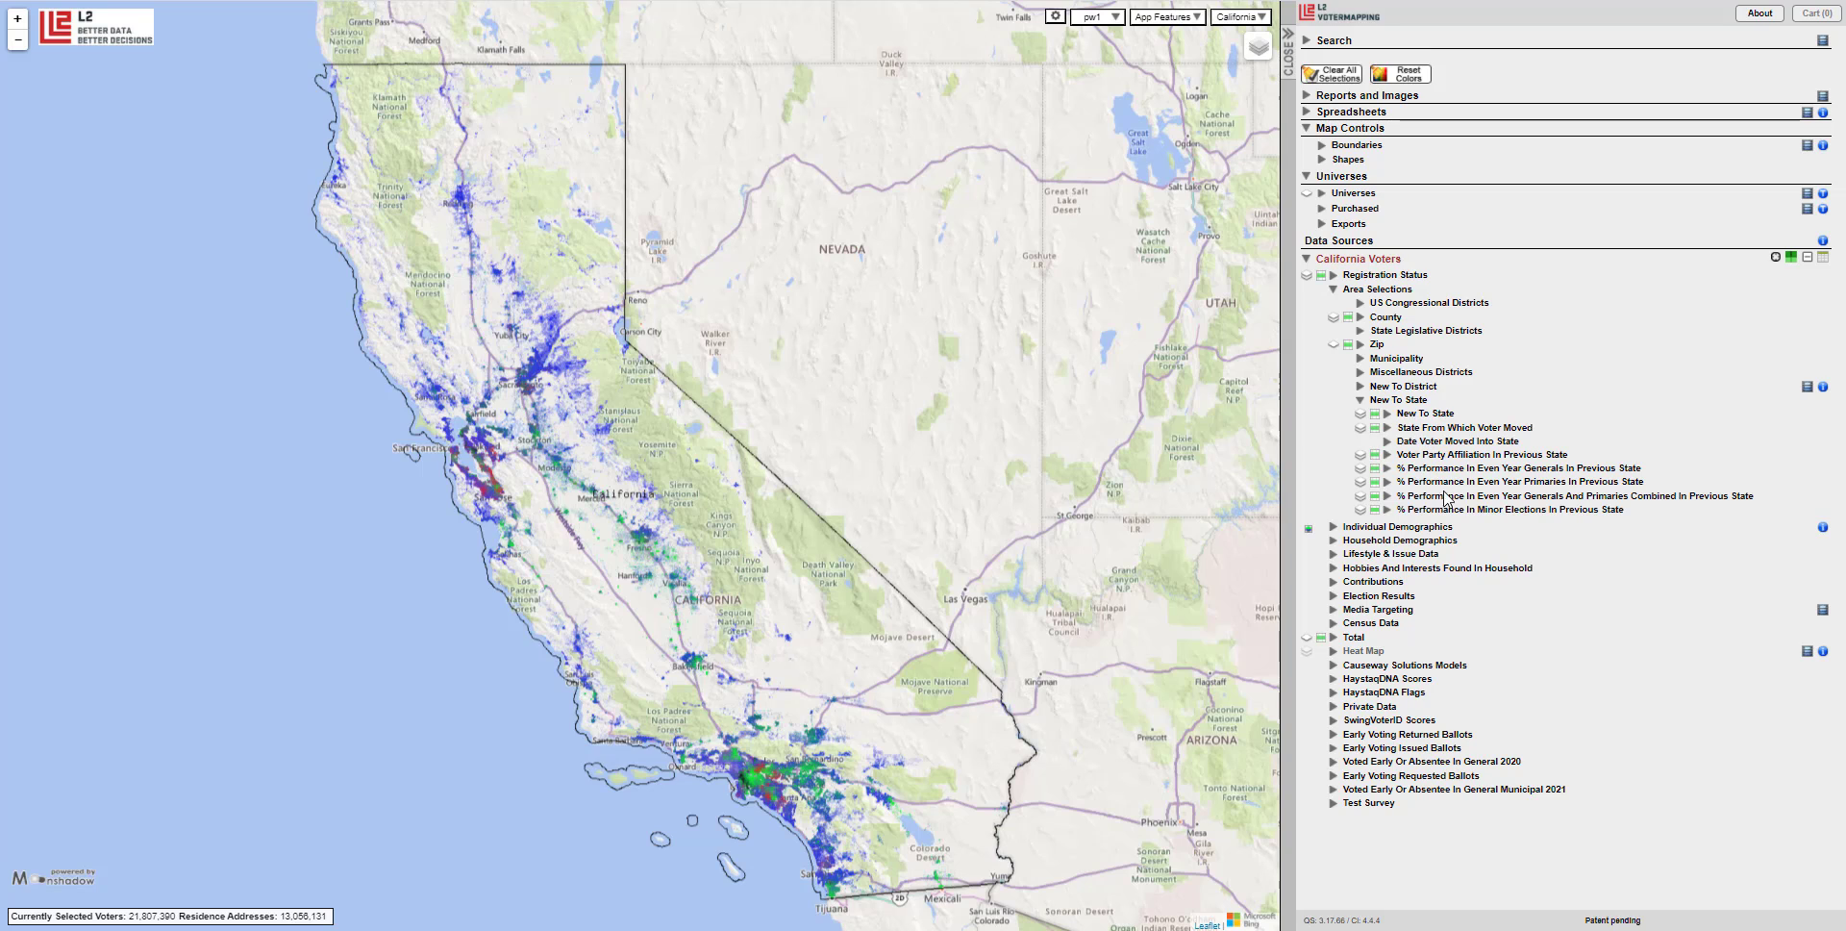
Filter New To State to Yes, narrowing the selection to 175,574 voters.
click(1413, 415)
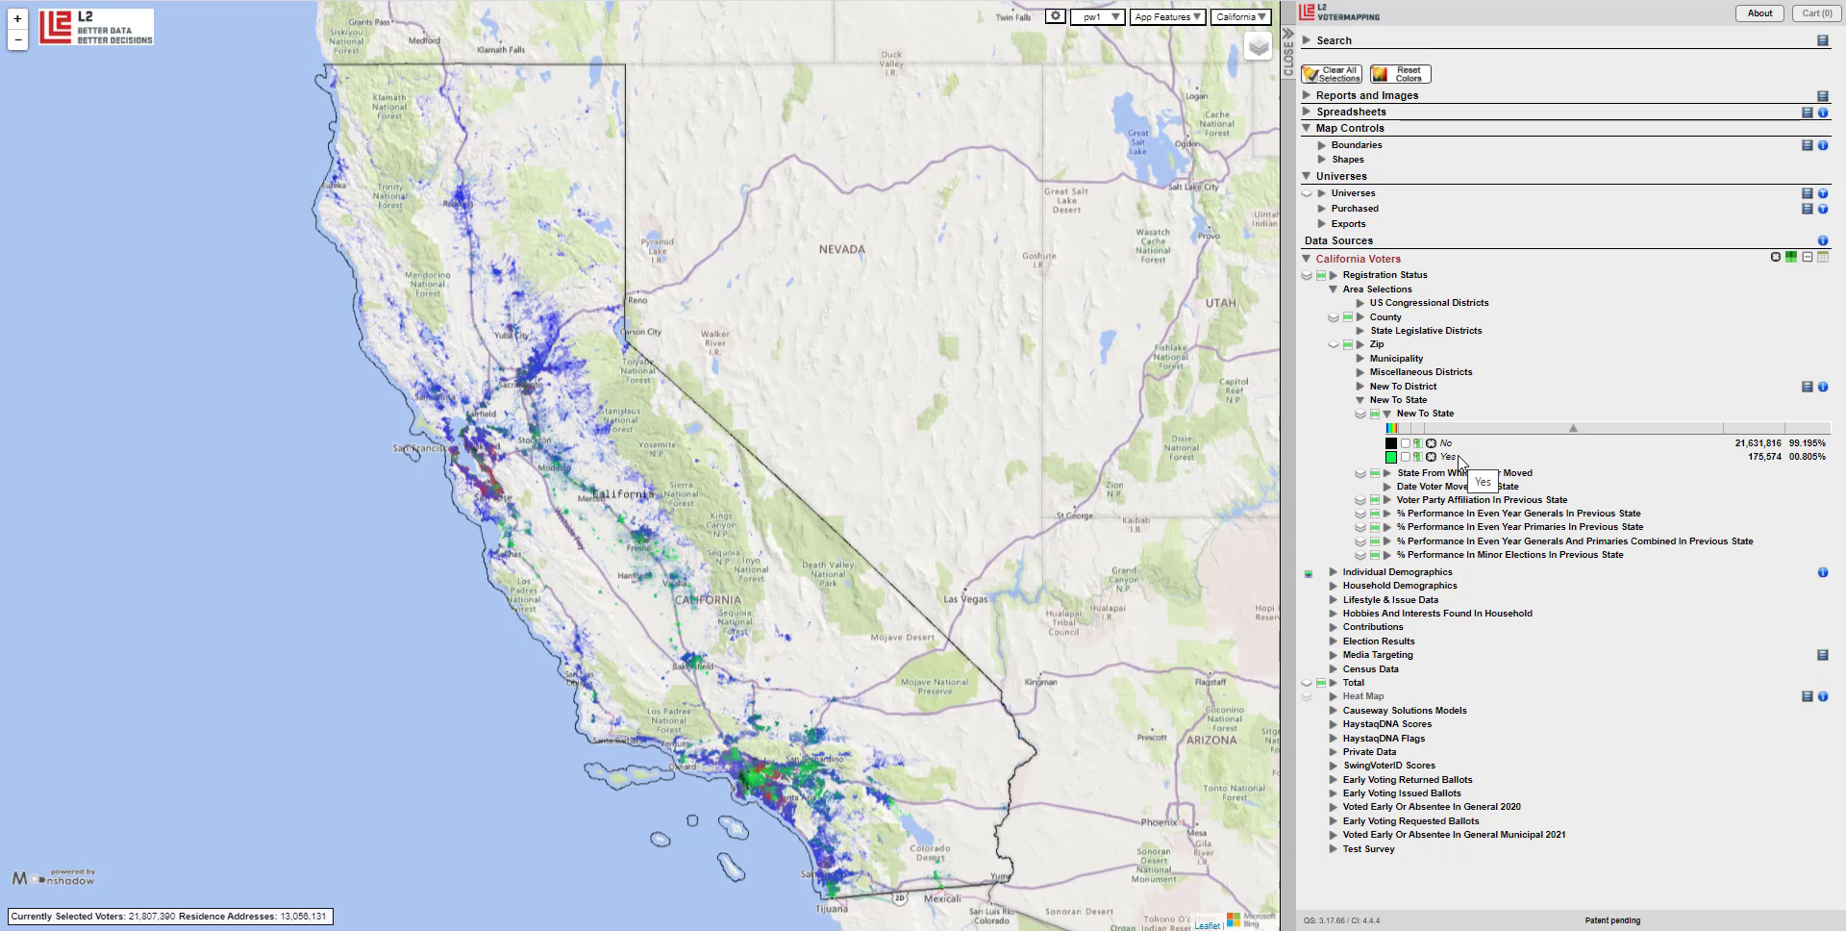
click(1405, 457)
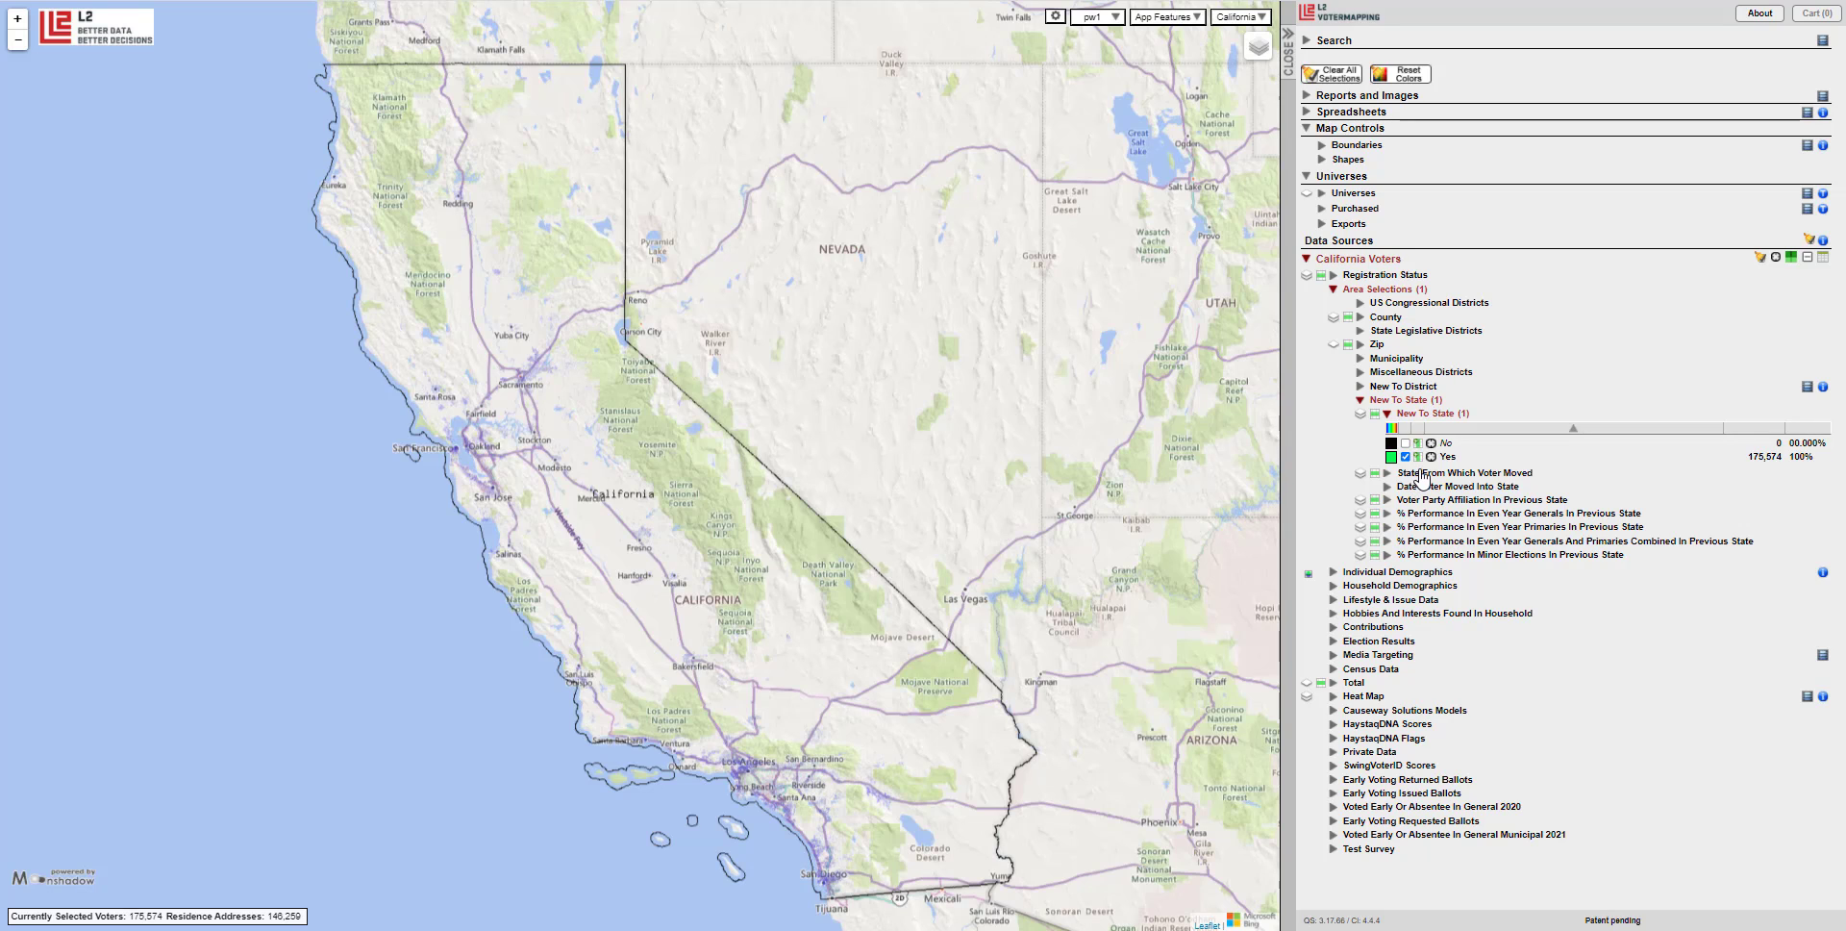
click(1422, 474)
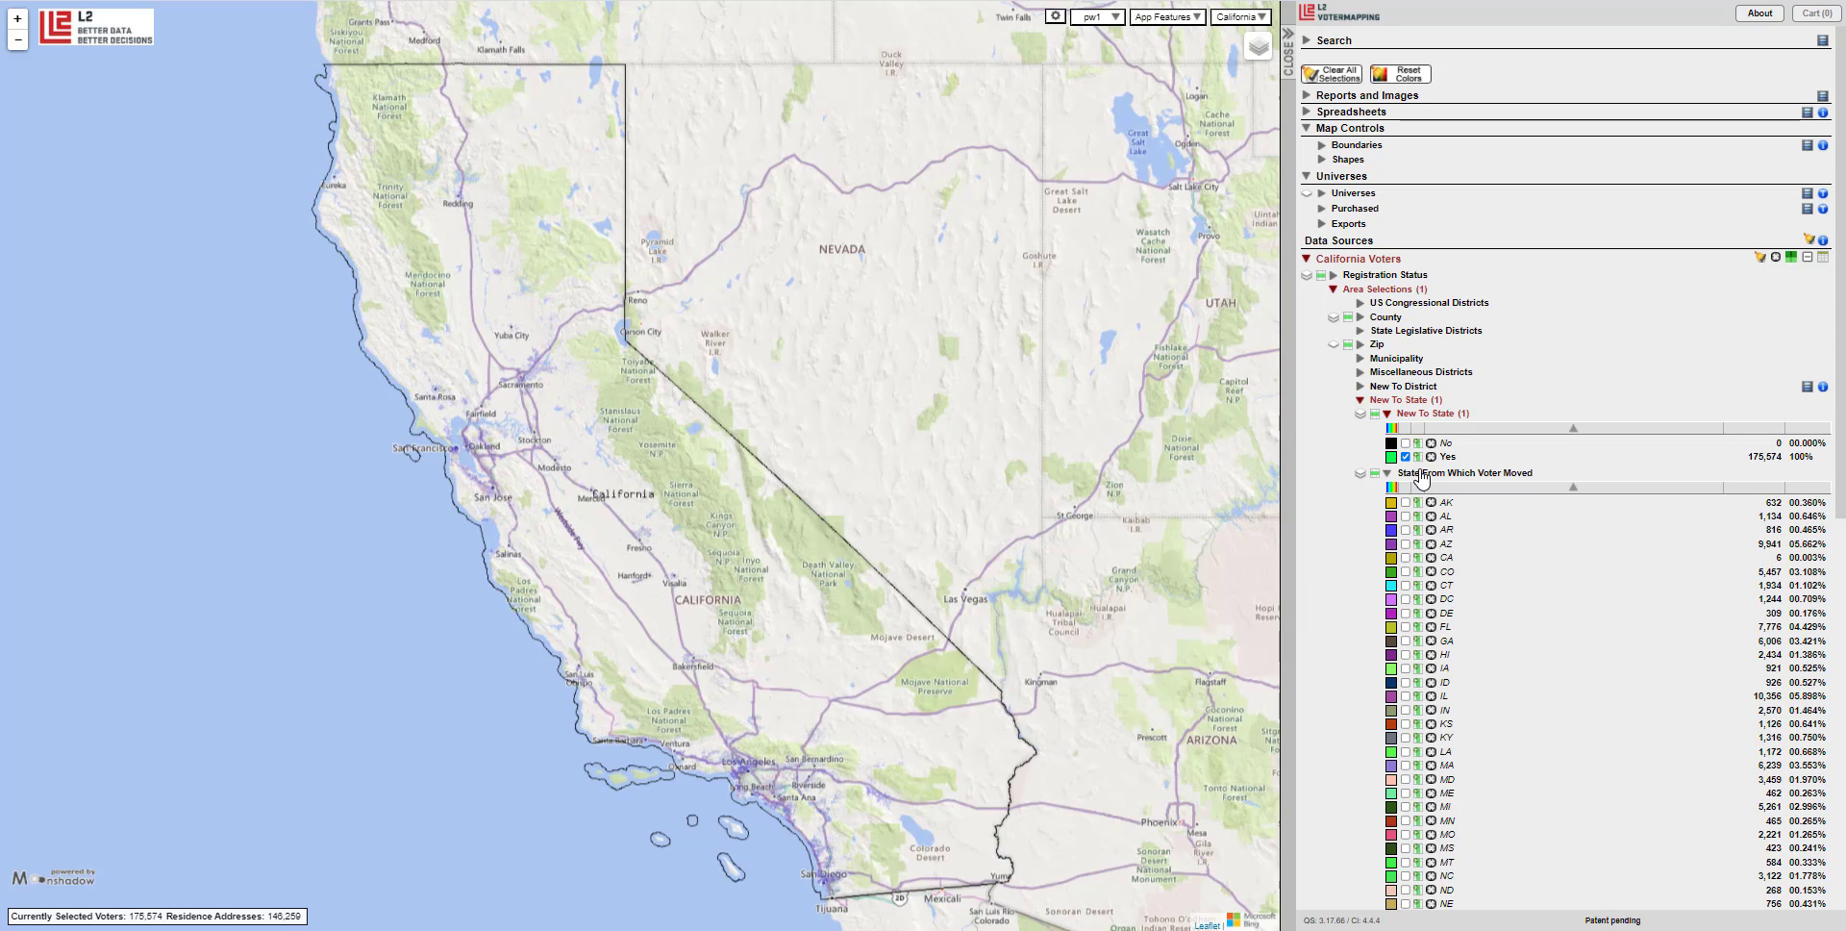
click(1739, 488)
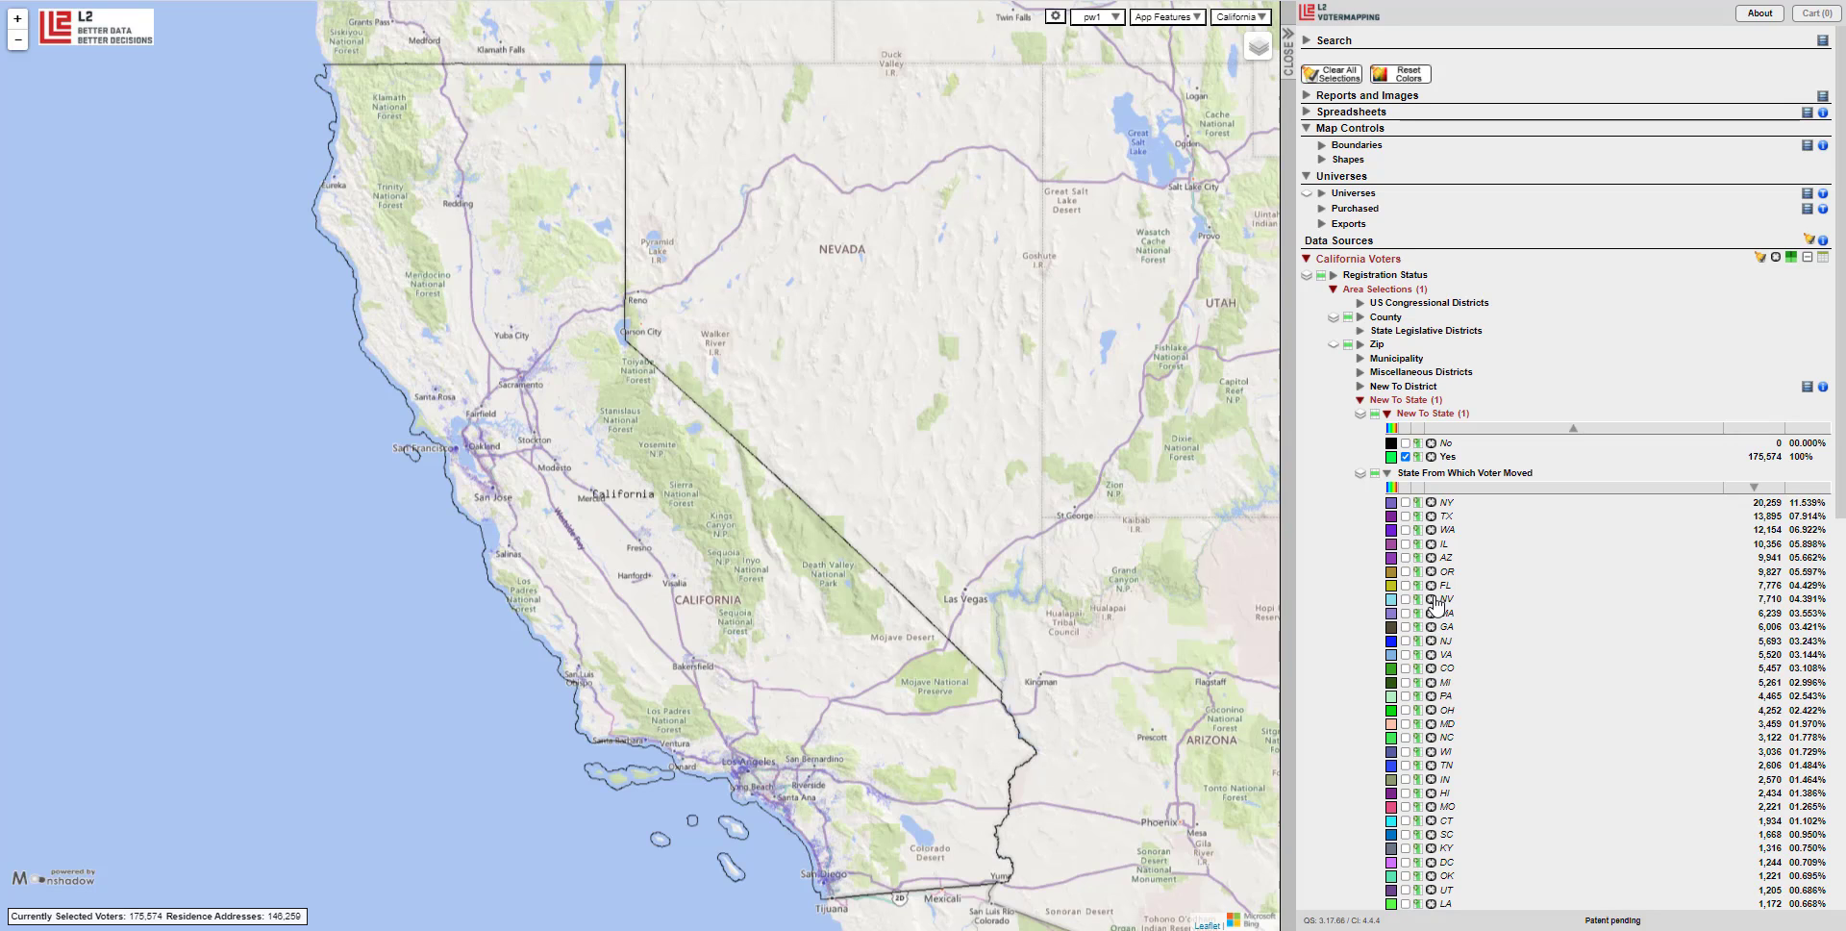
click(1406, 502)
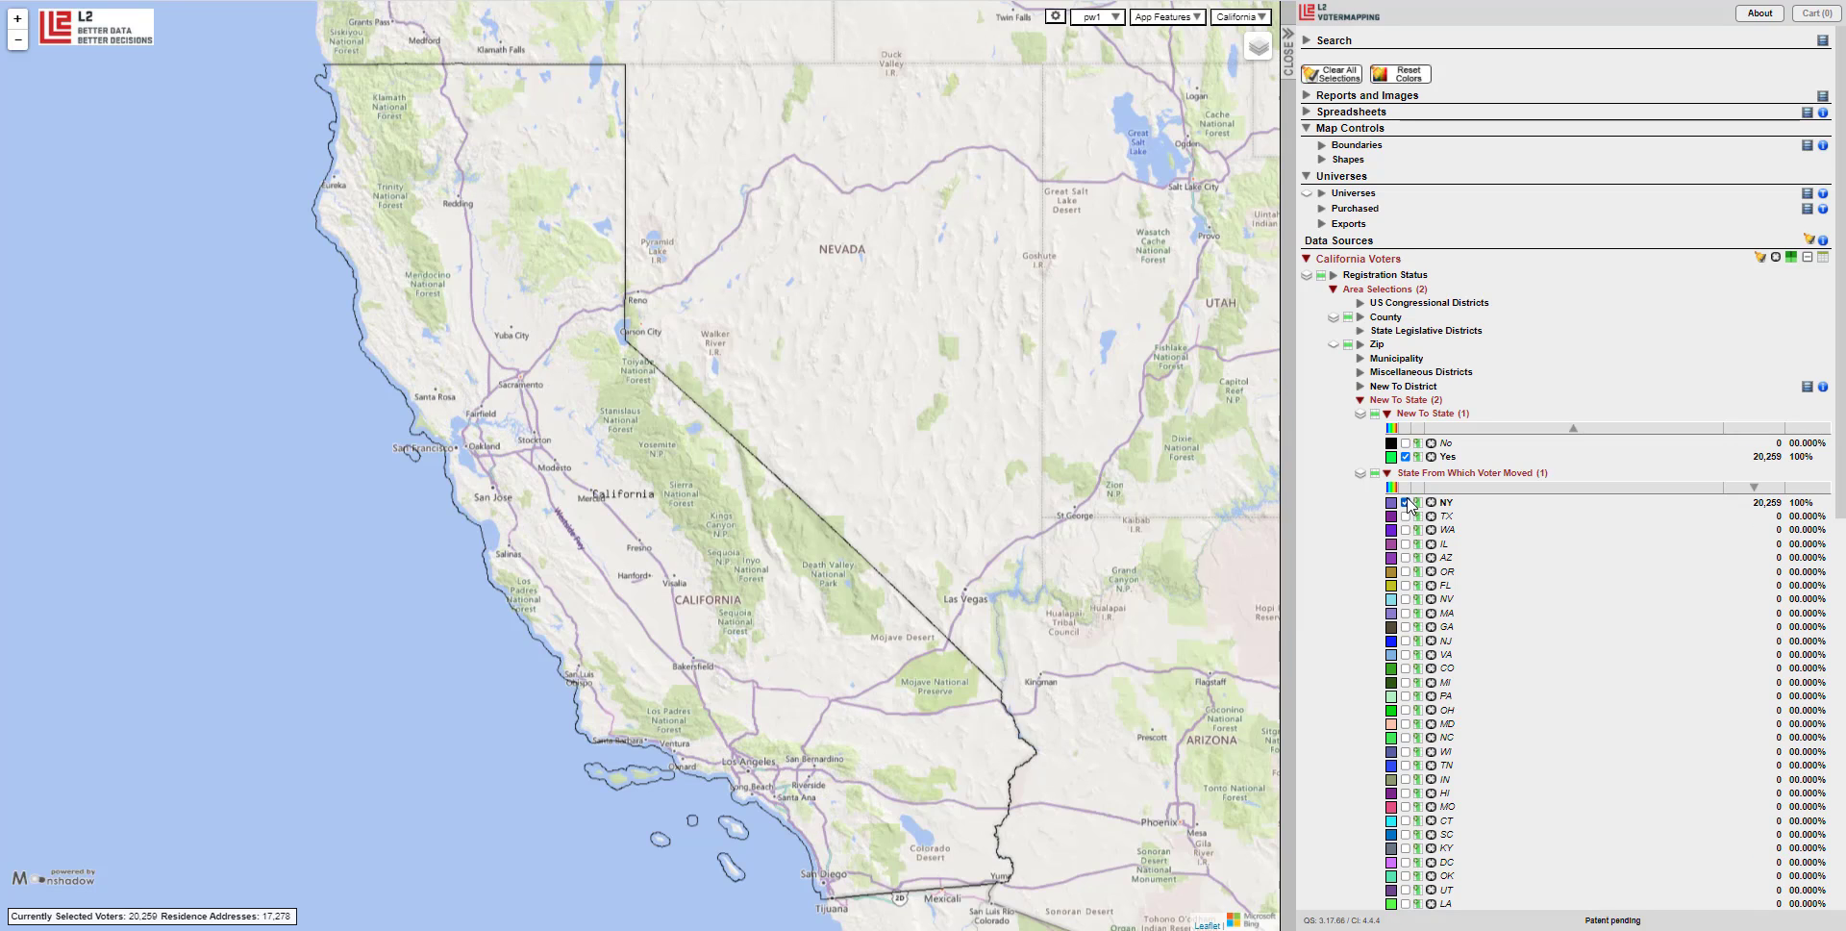
click(1406, 516)
click(1406, 516)
click(1406, 502)
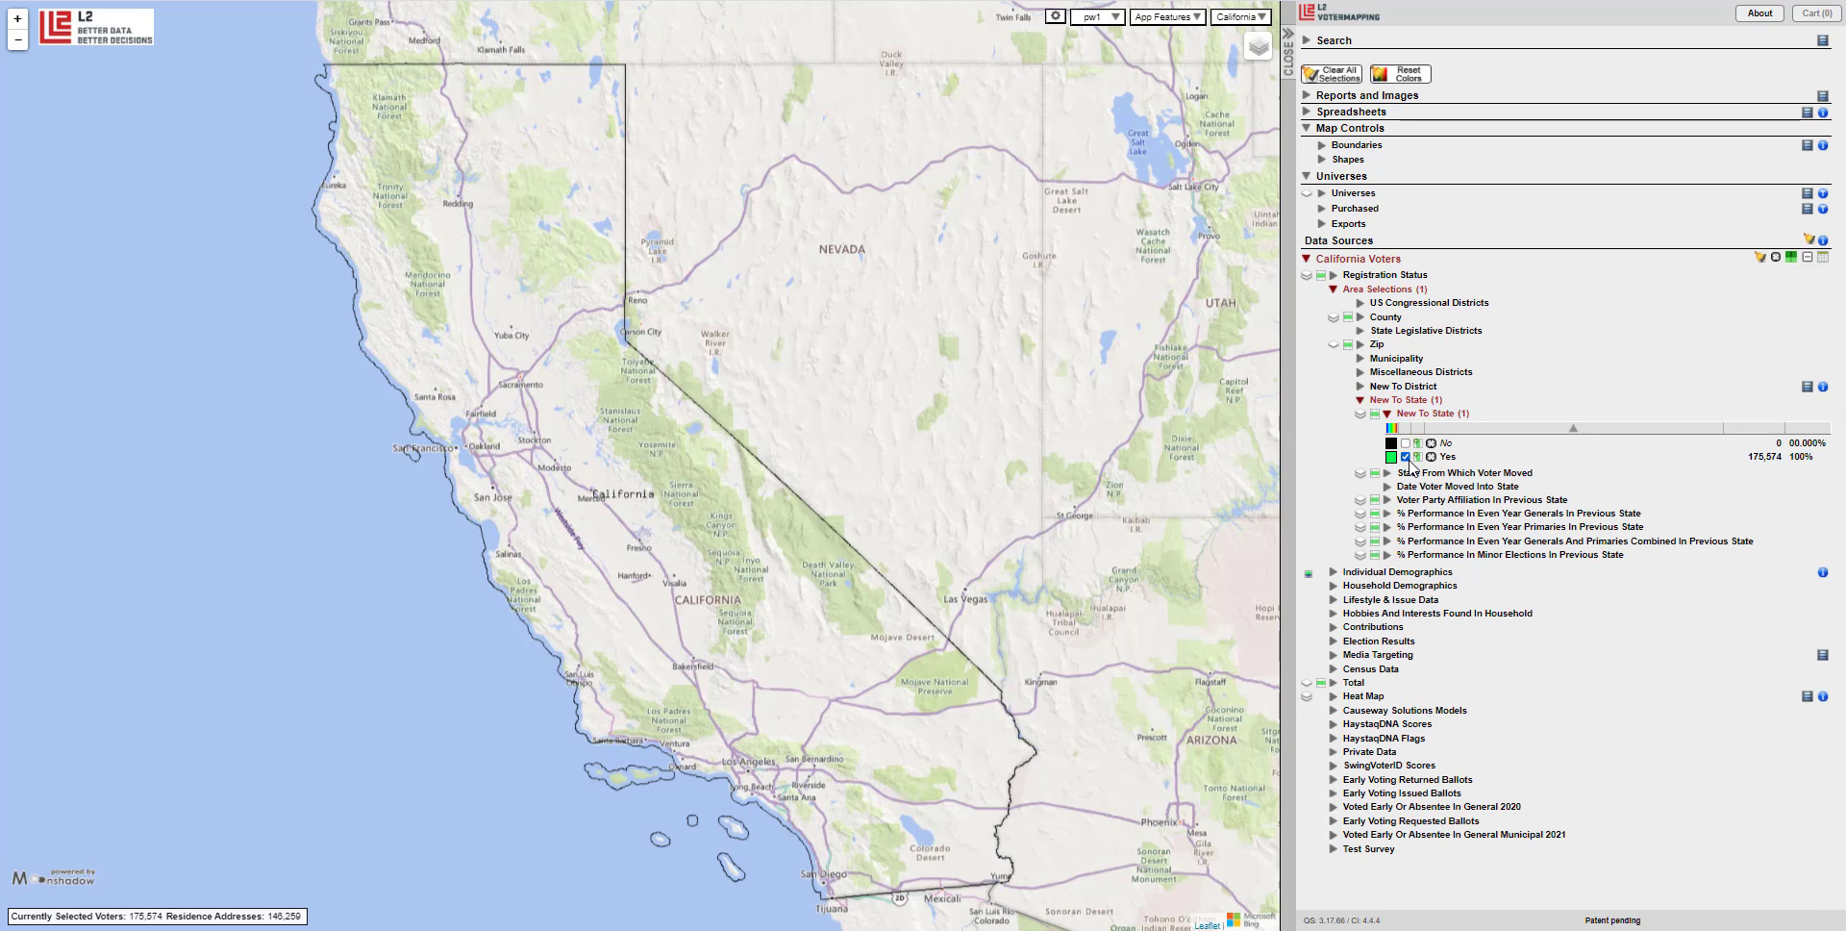
Exclude unknown move-in dates and set the move-in start date to 01/01/2020, leaving 57,005 voters.
click(1425, 486)
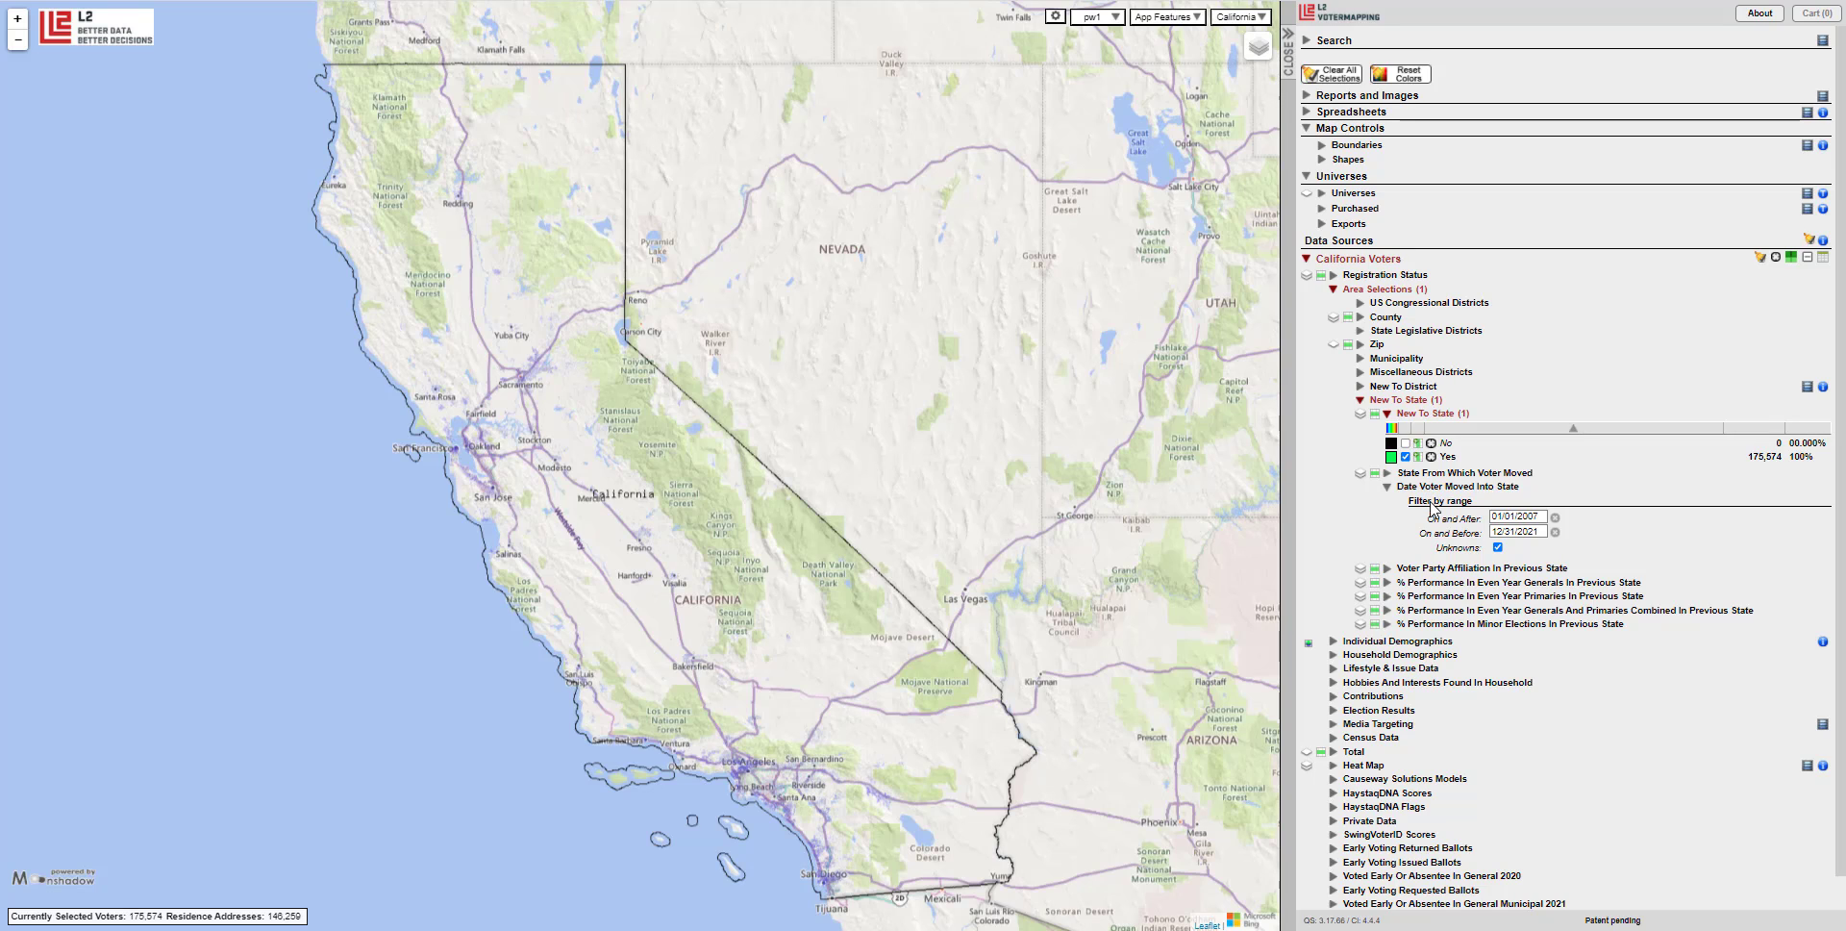
click(1497, 547)
click(1512, 516)
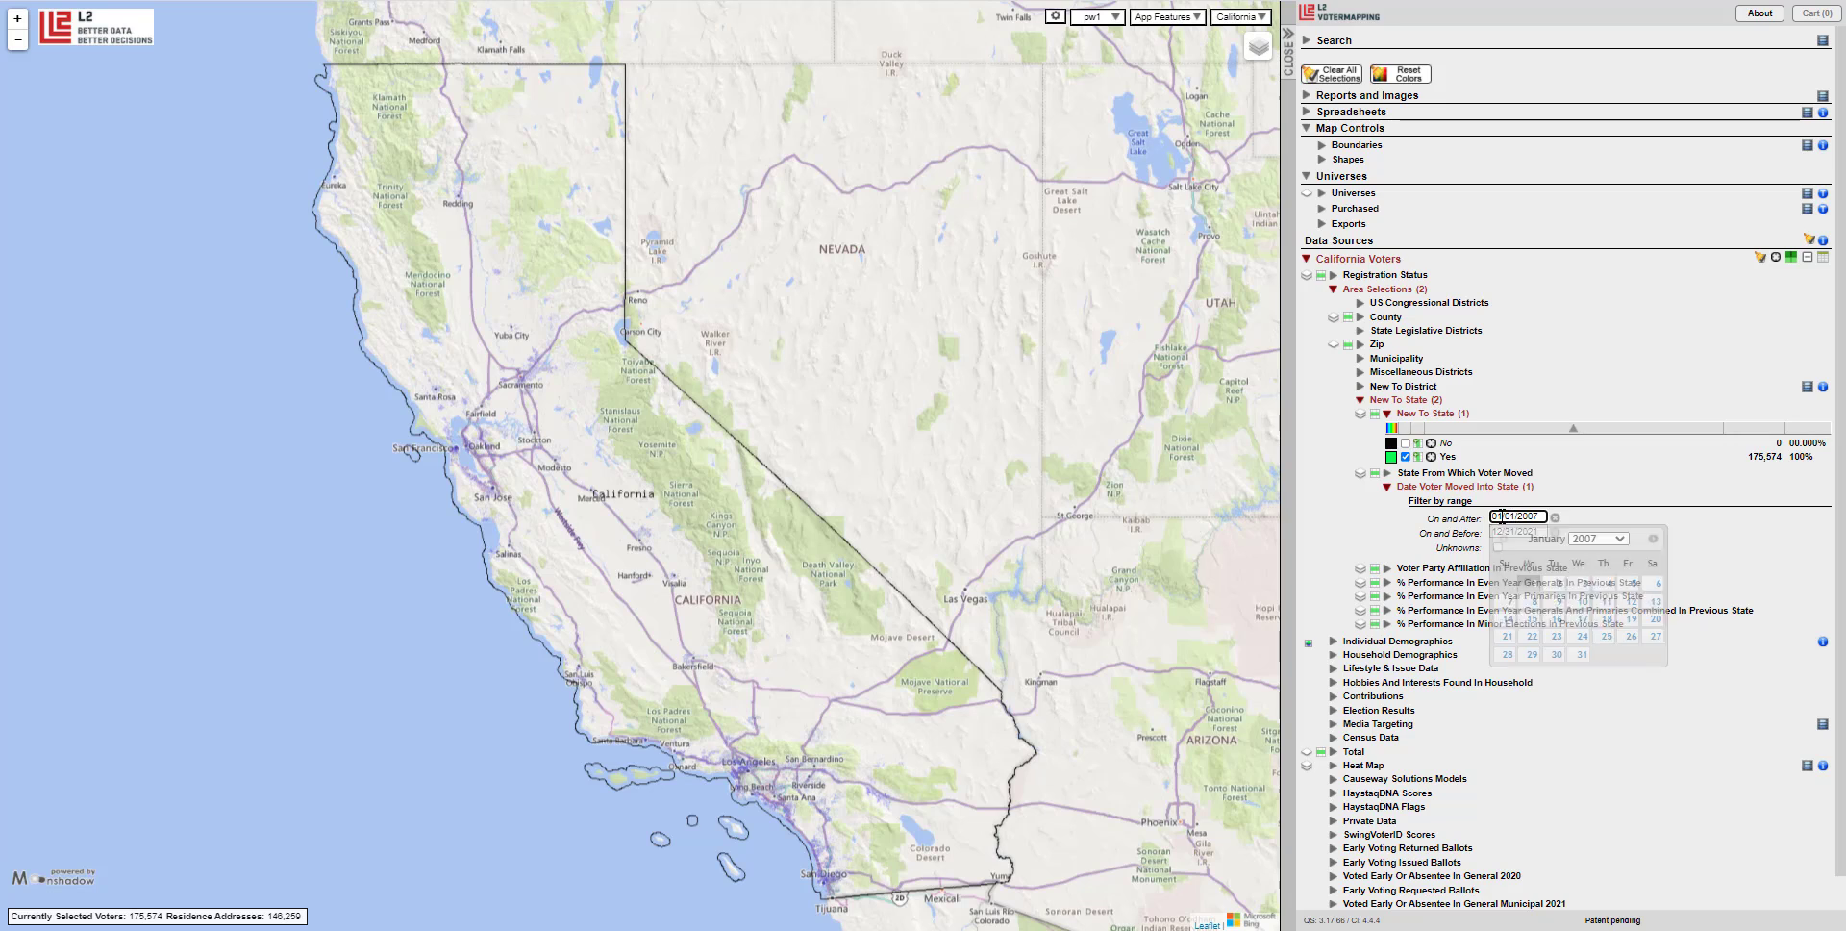
click(1579, 544)
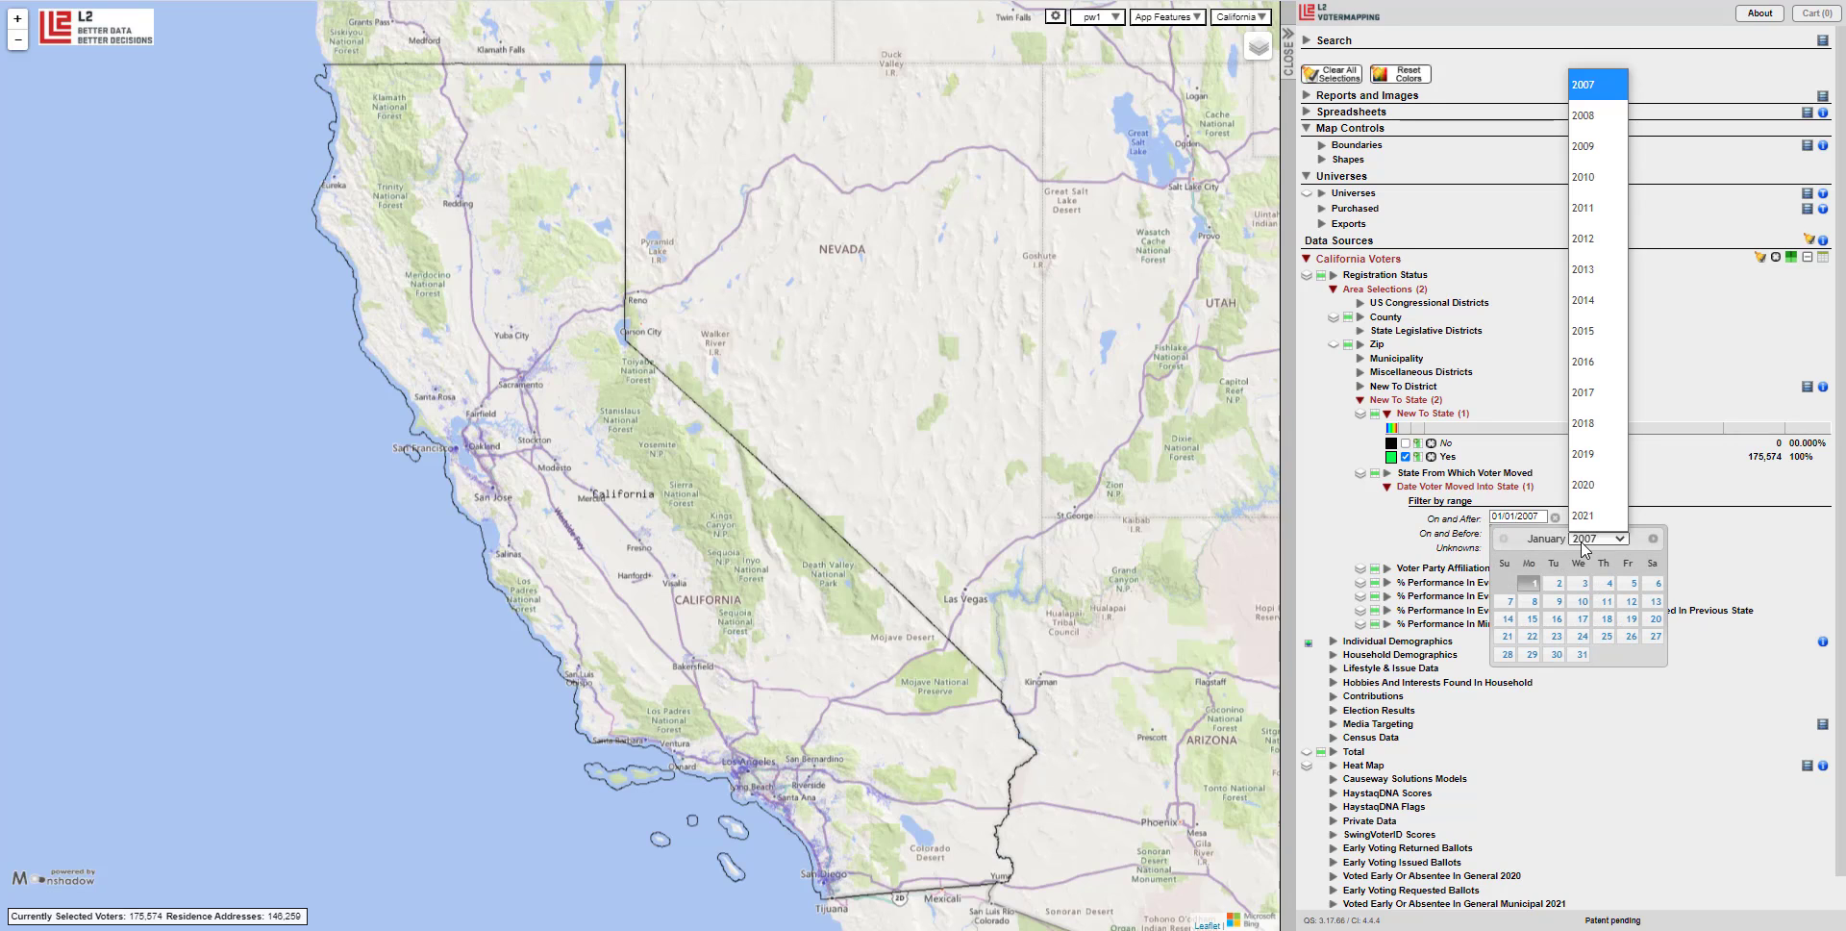
click(1589, 487)
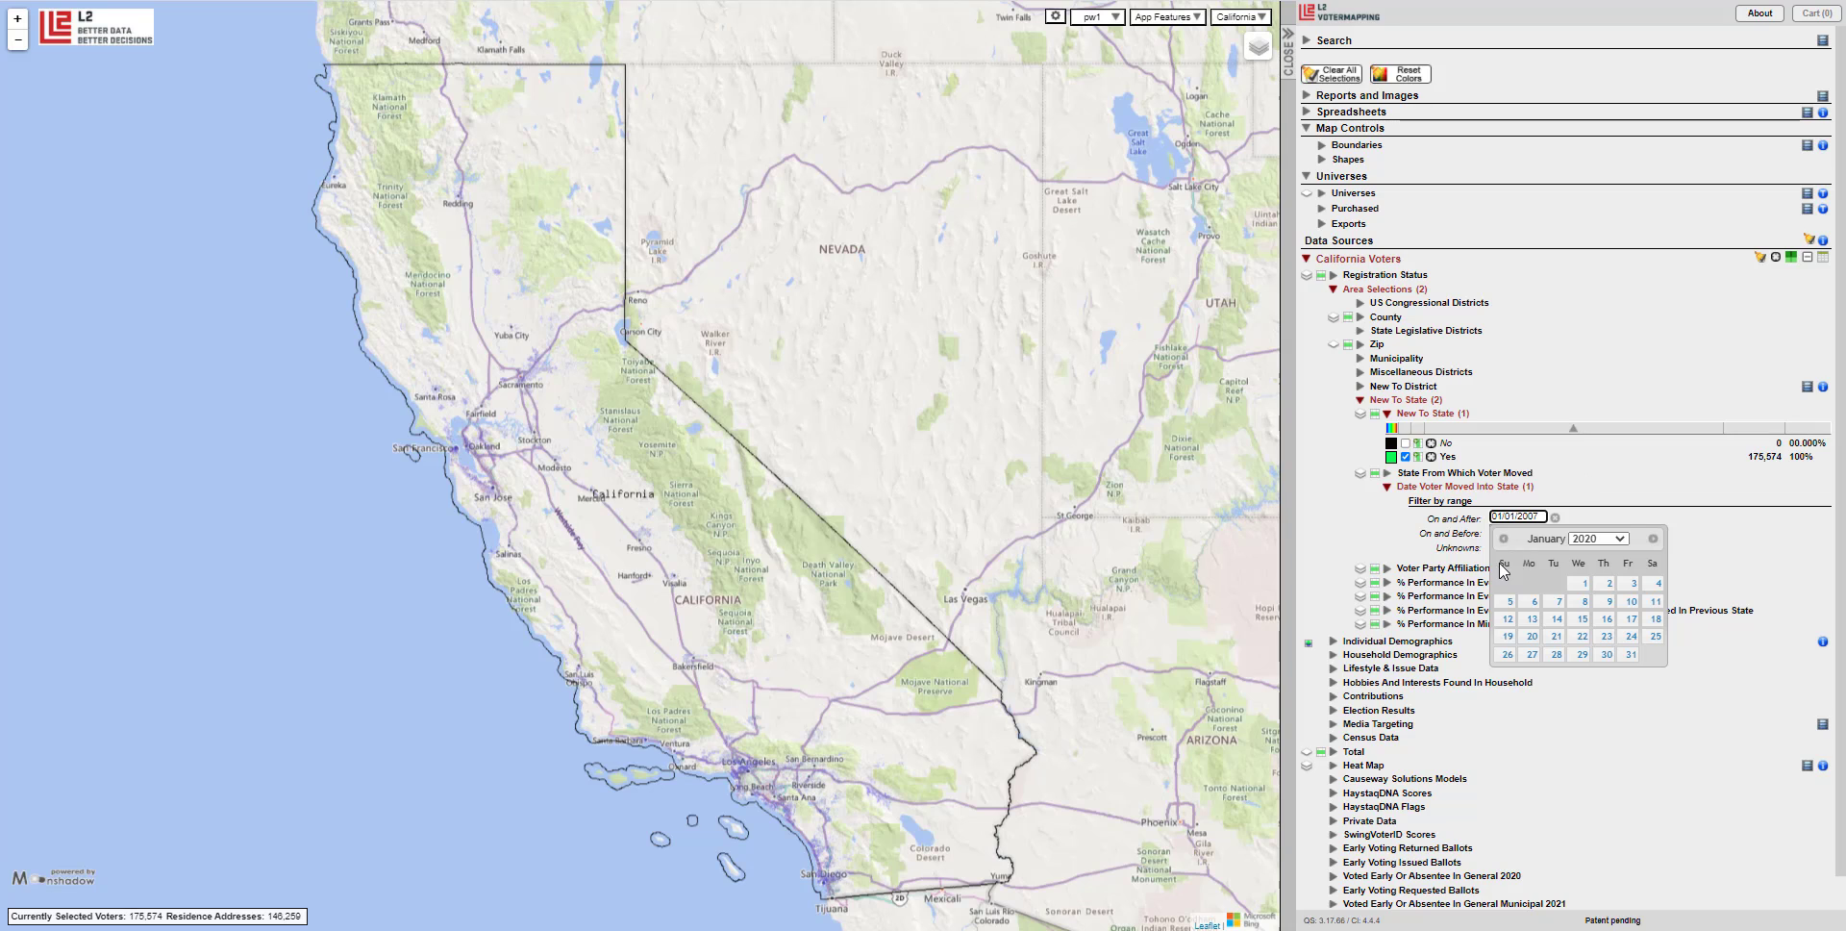
click(1585, 583)
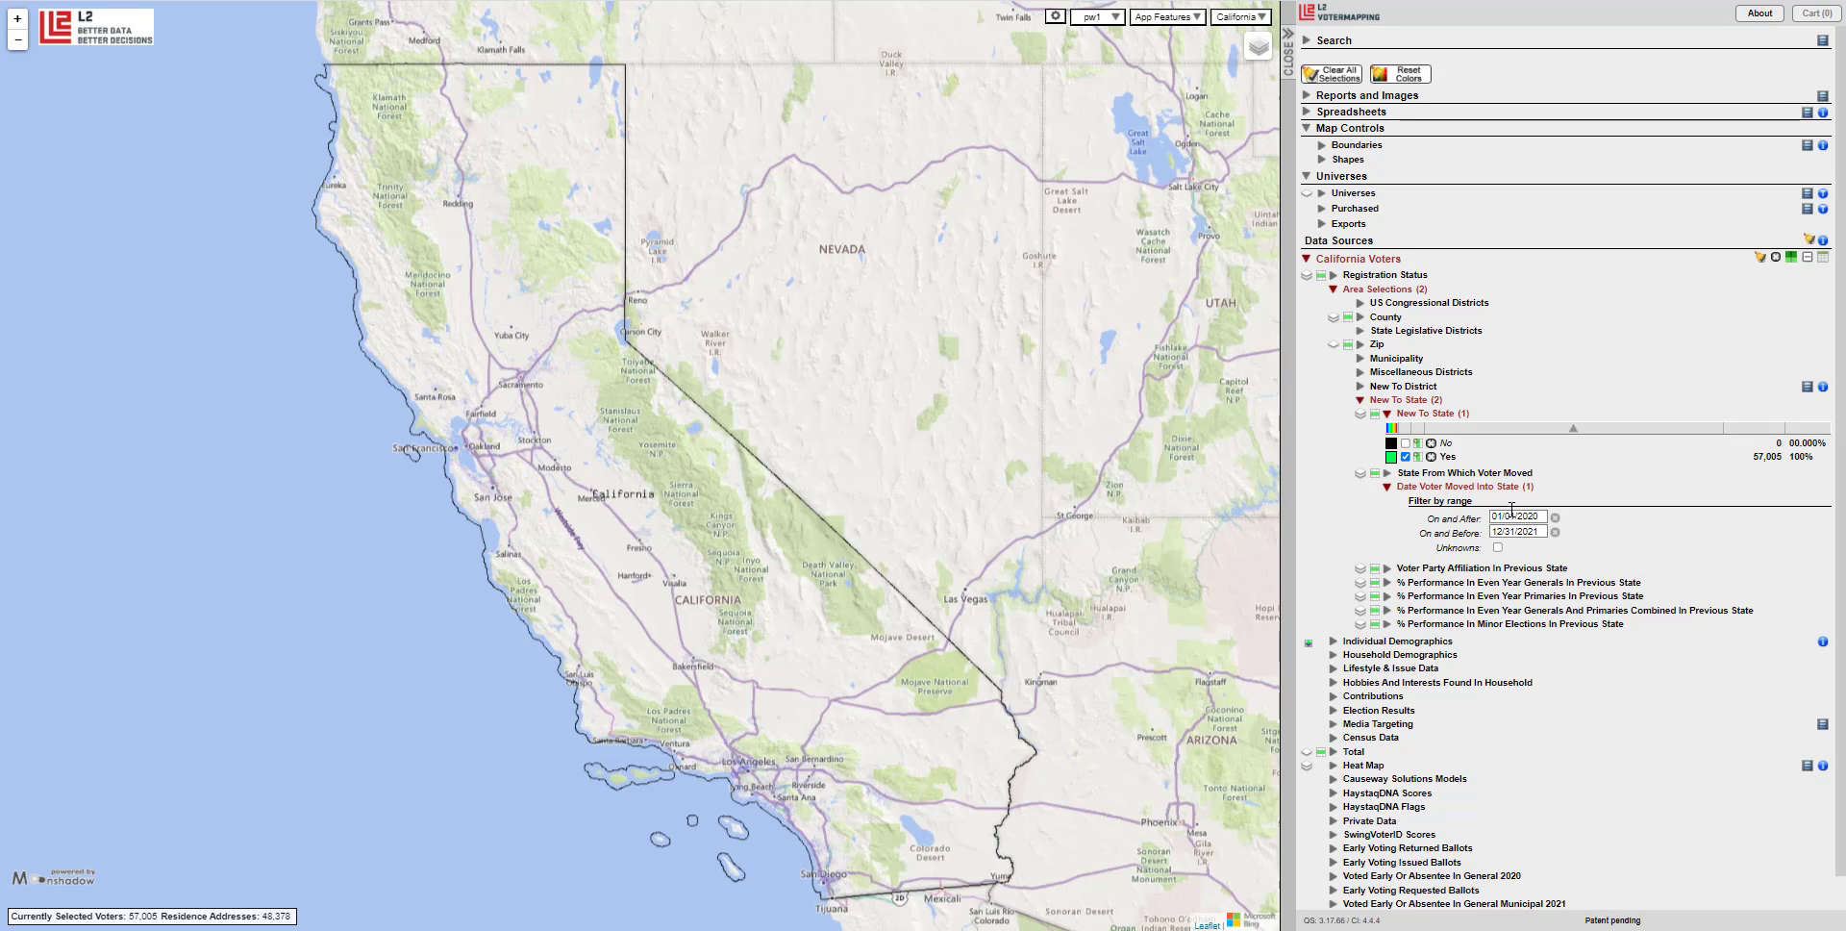
Select SAN FRANCISCO under County and zoom the map to it, leaving 2,155 voters.
click(1398, 318)
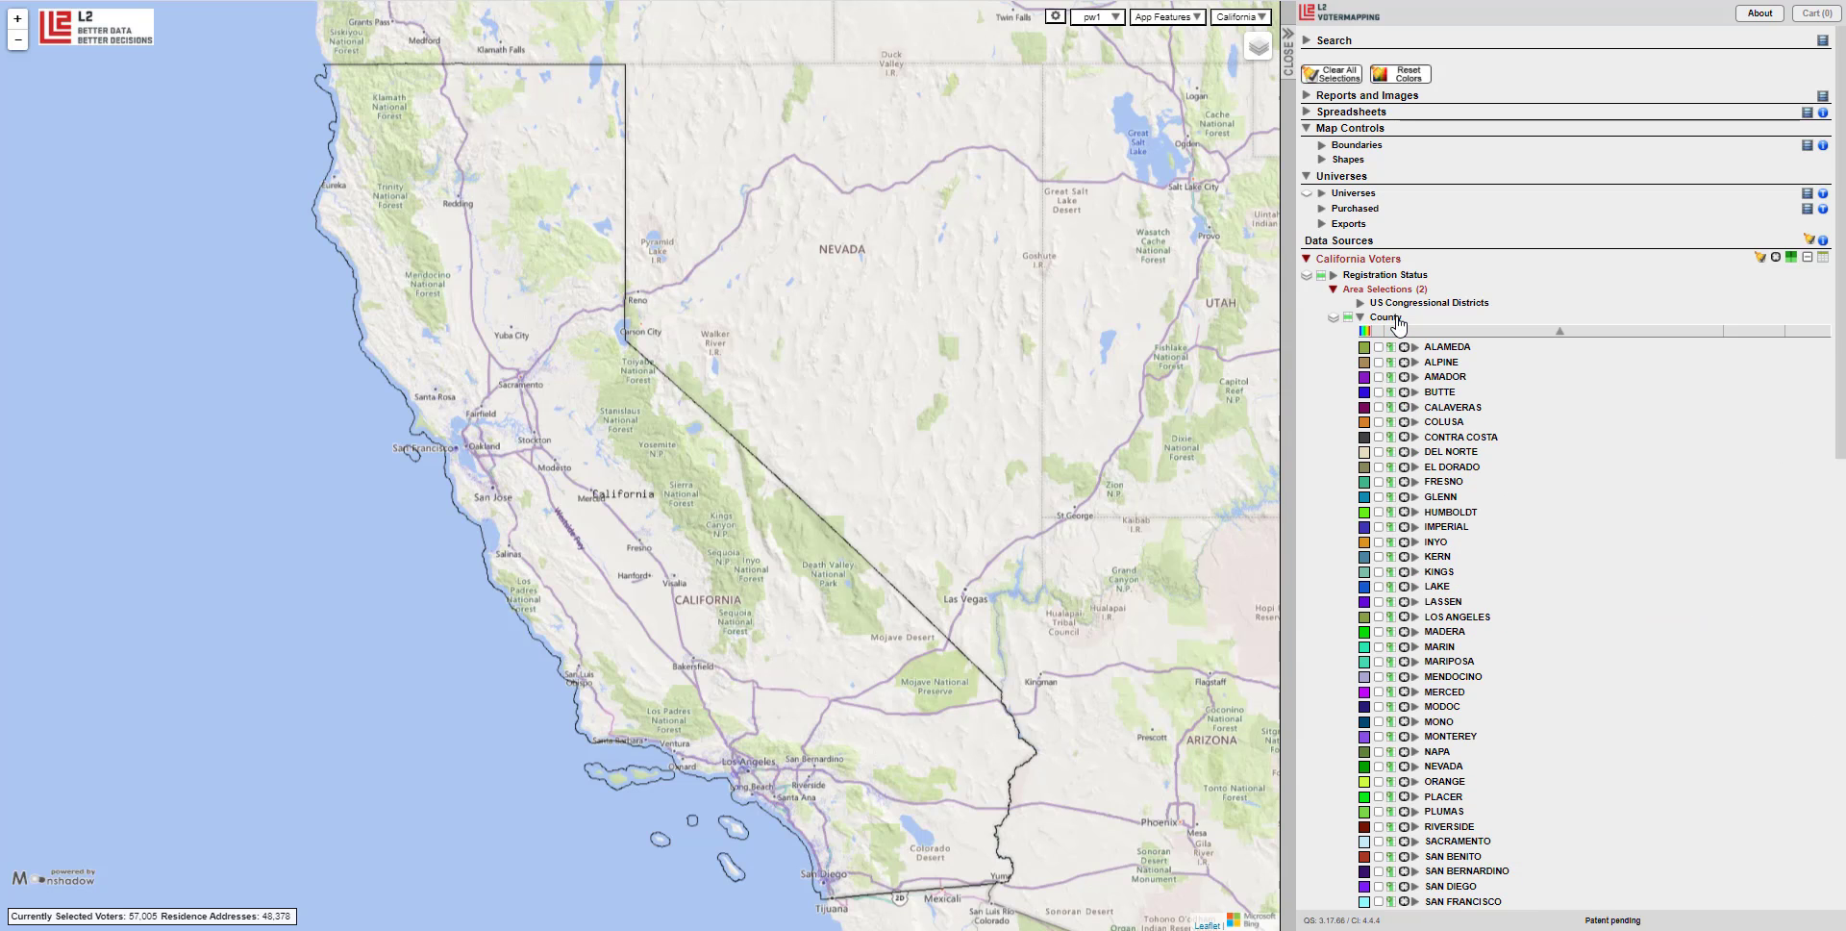
scroll(1601, 452, down, 2)
scroll(1588, 475, down, 1)
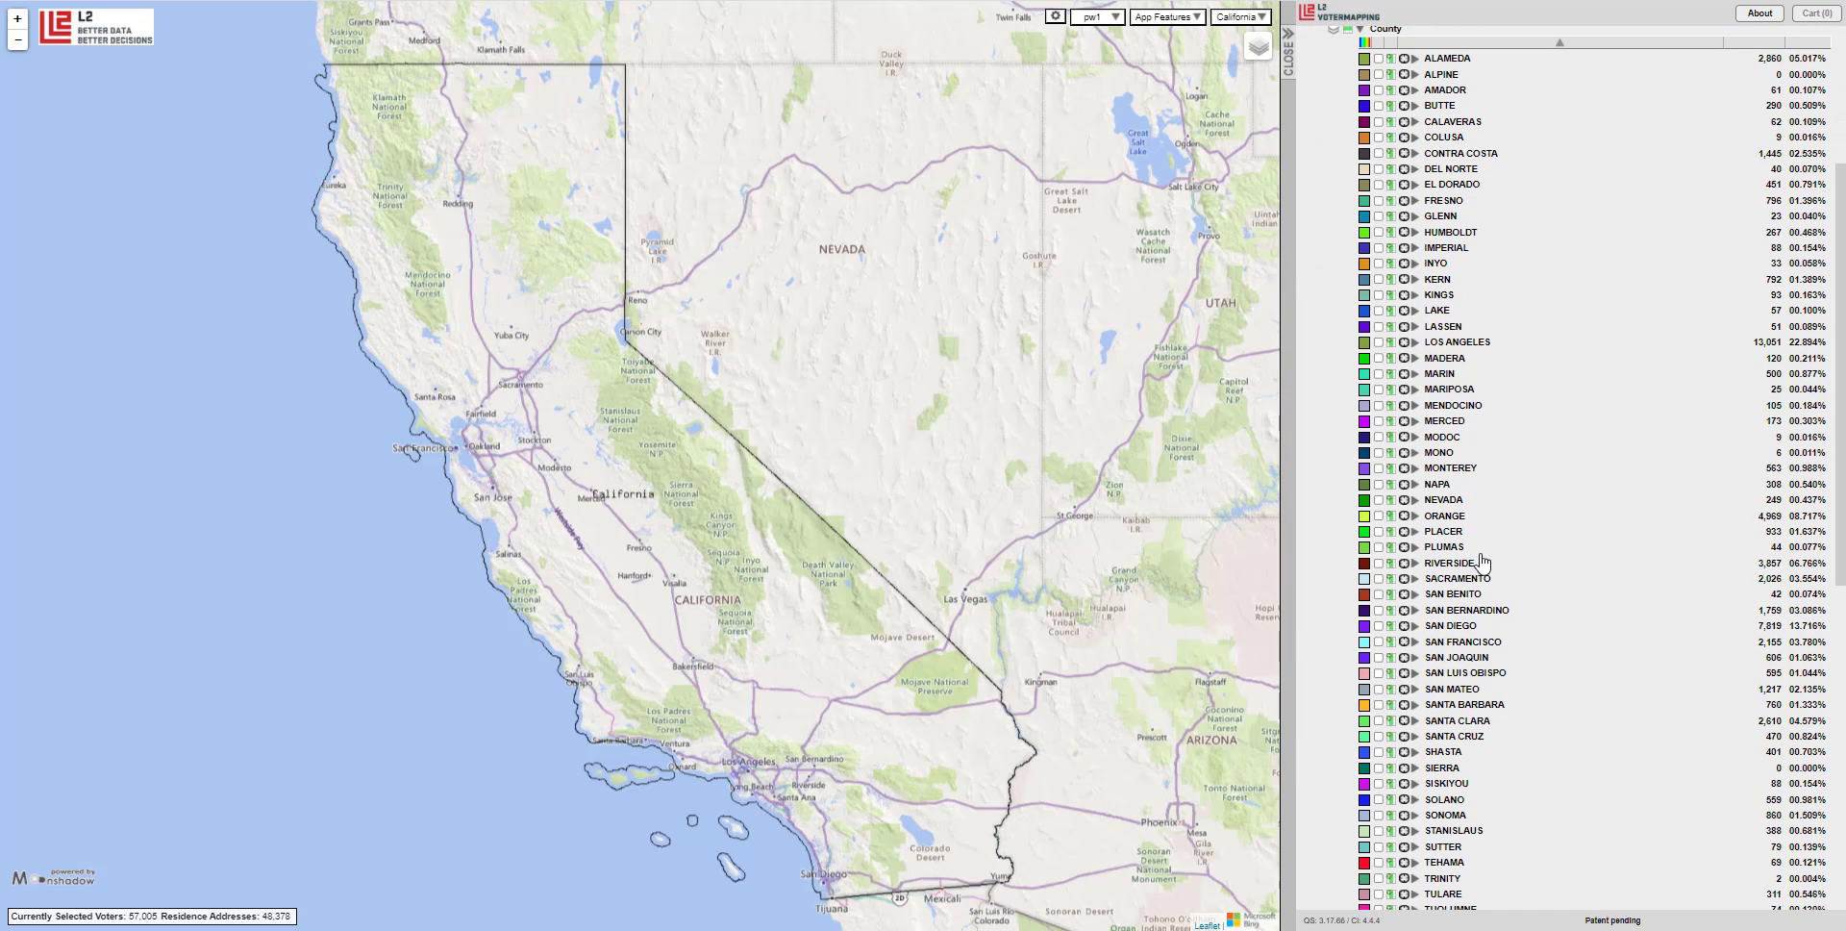
click(1378, 641)
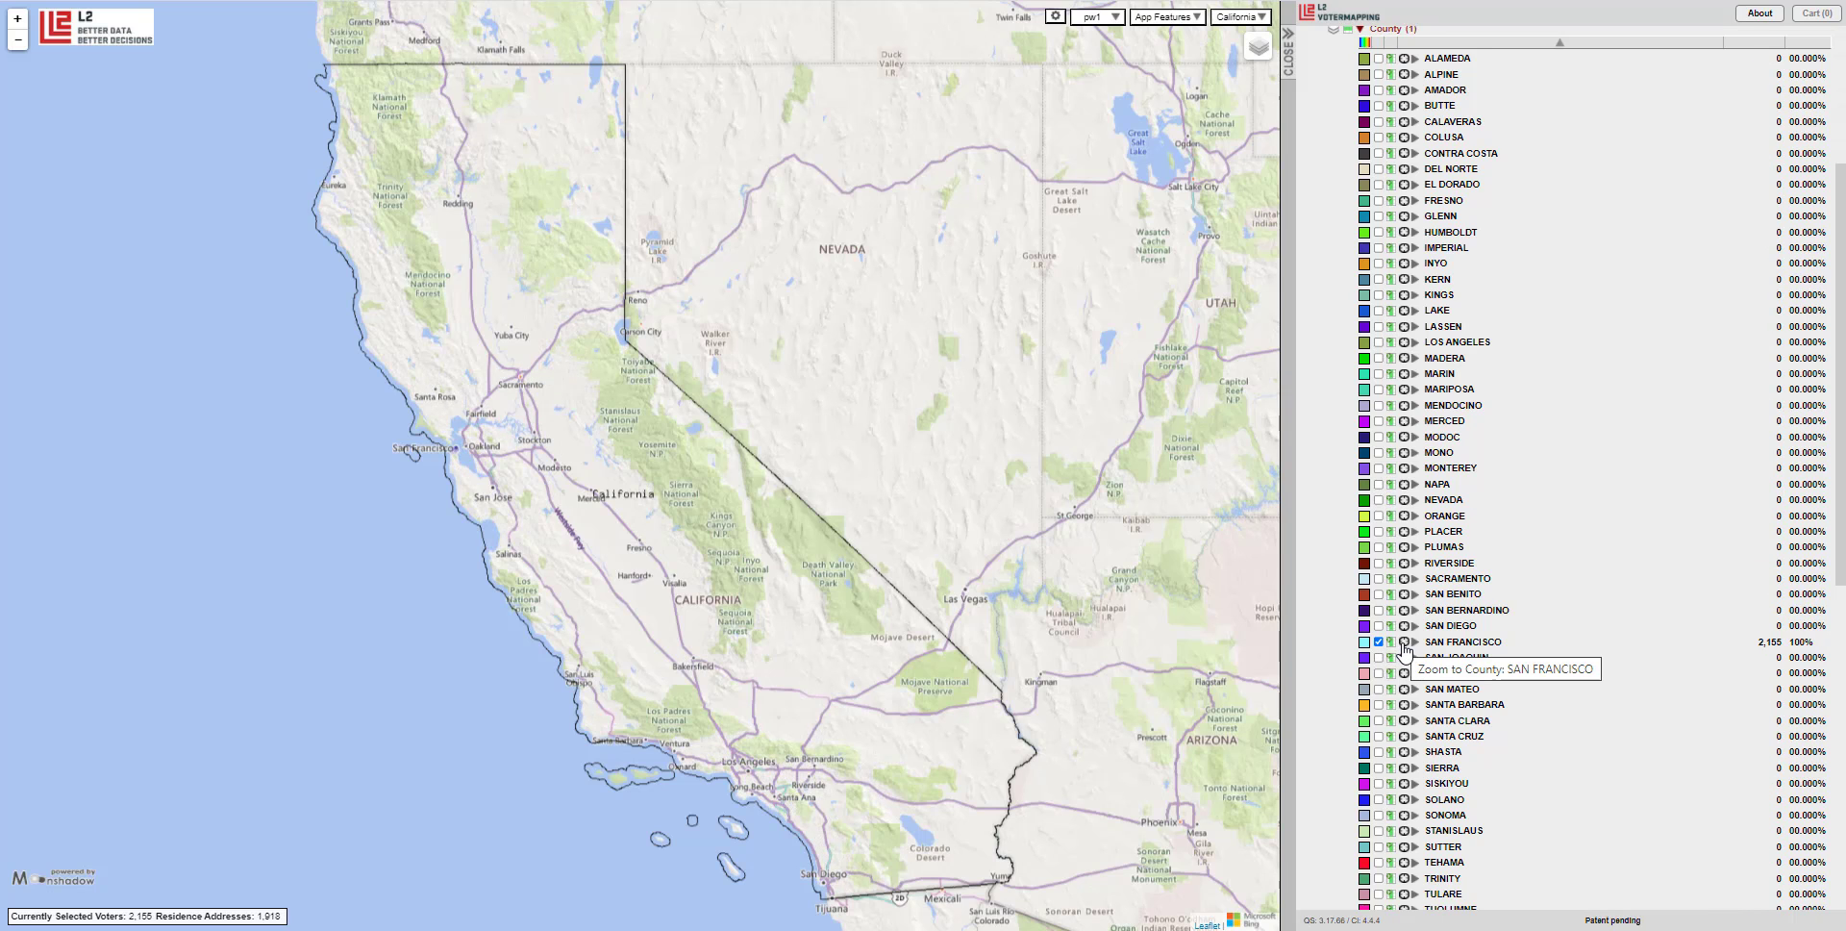
click(1404, 645)
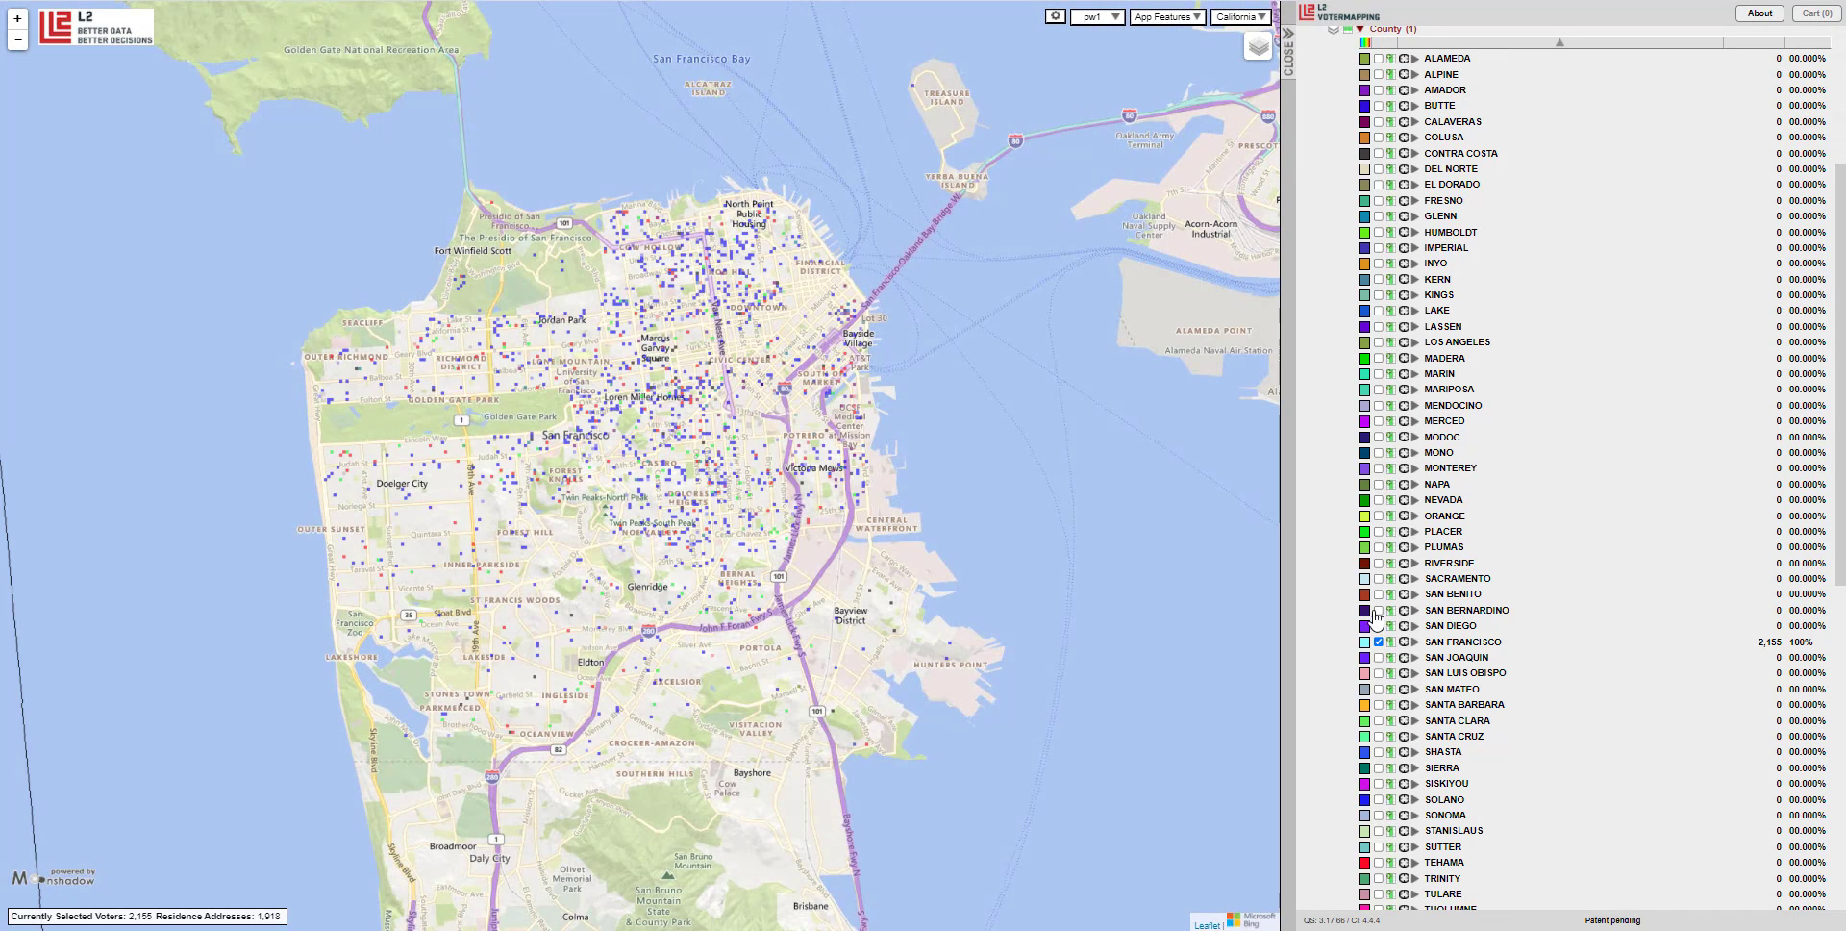
scroll(1587, 568, up, 3)
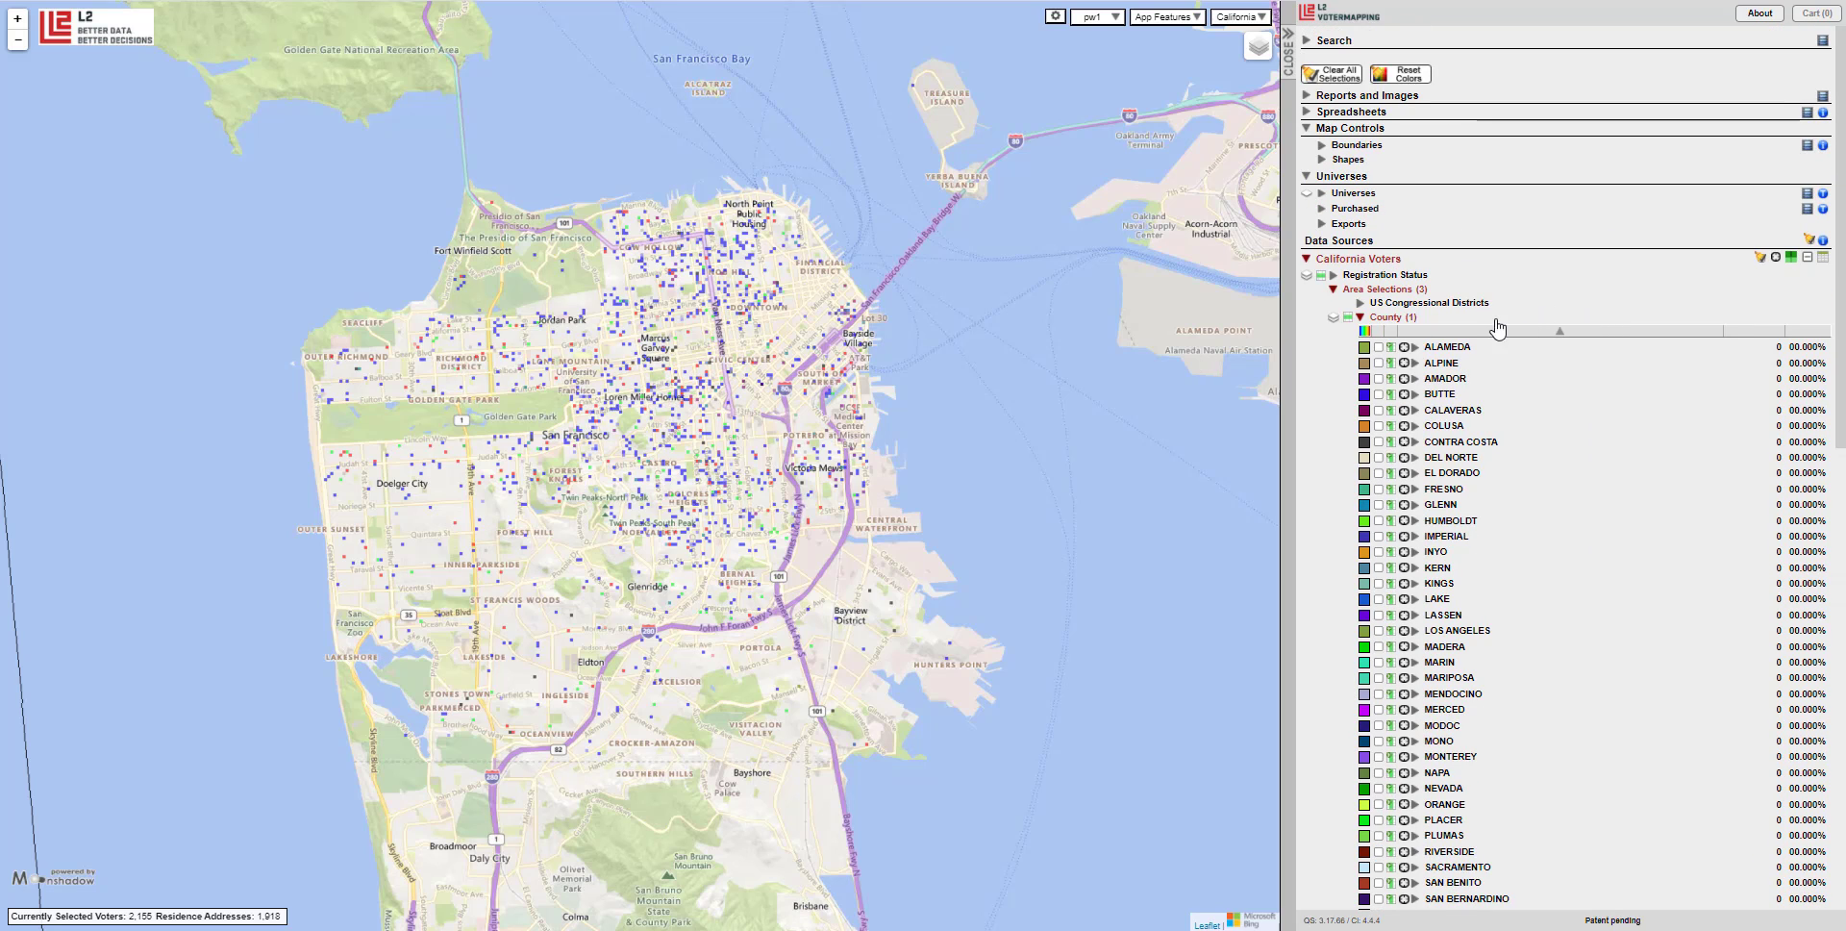
click(1408, 318)
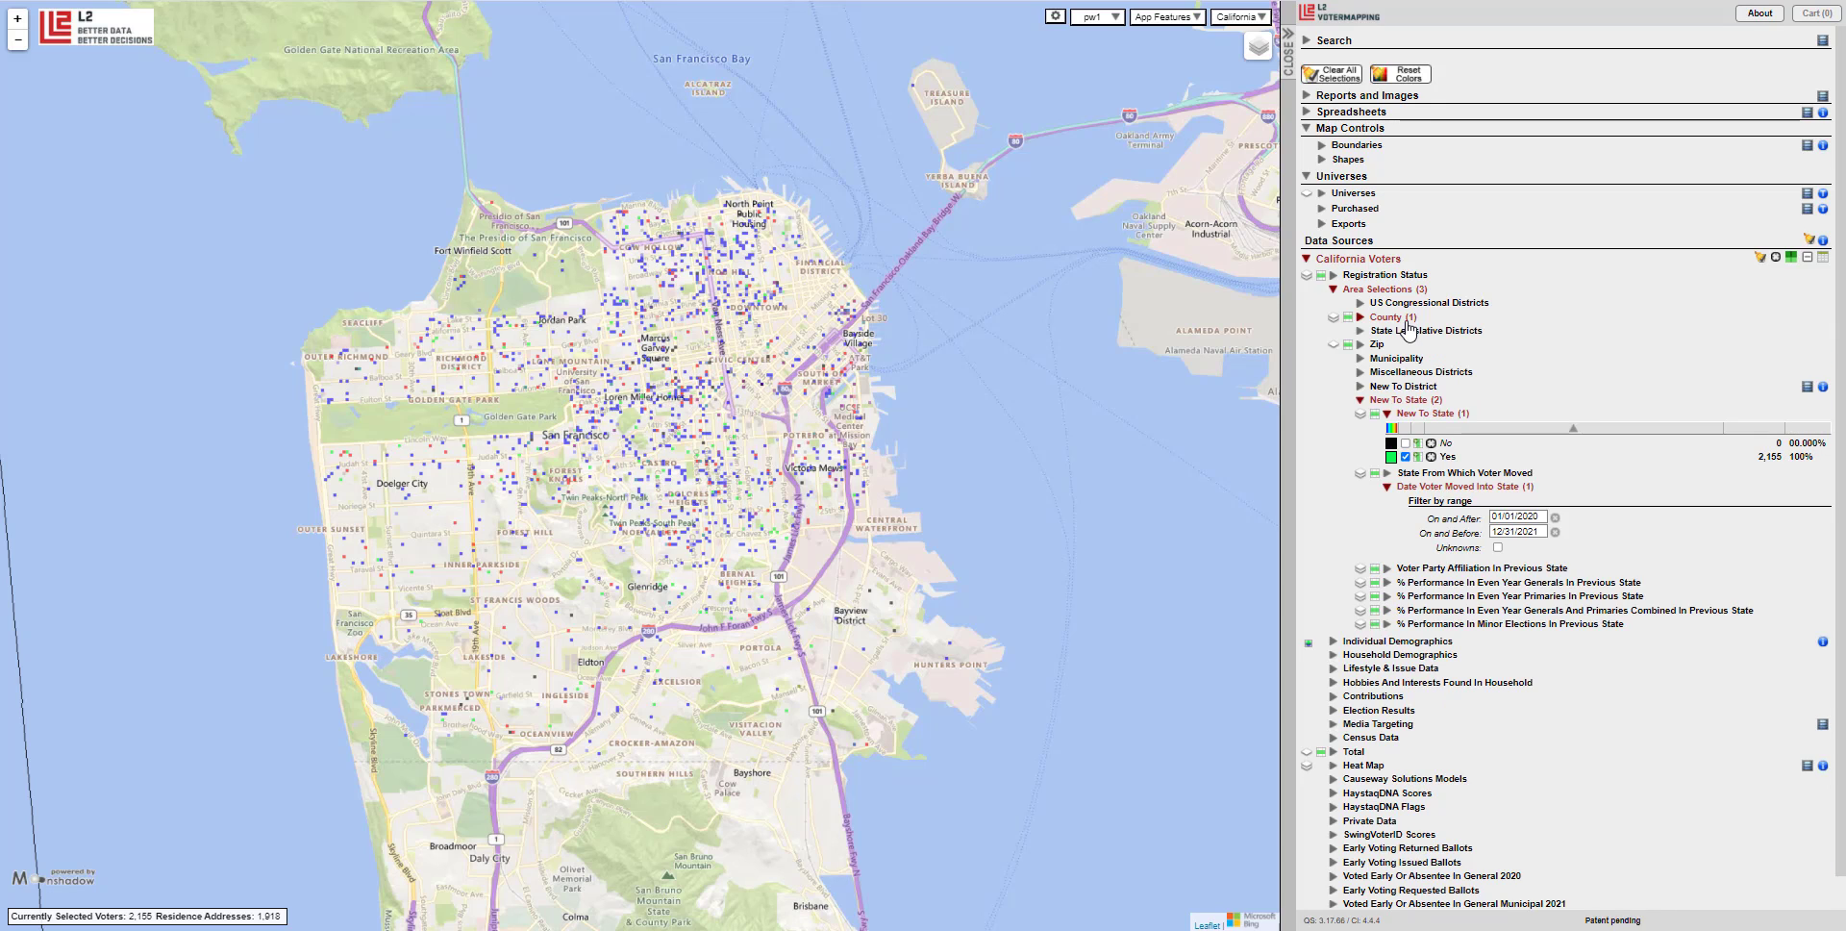
scroll(1408, 327, down, 1)
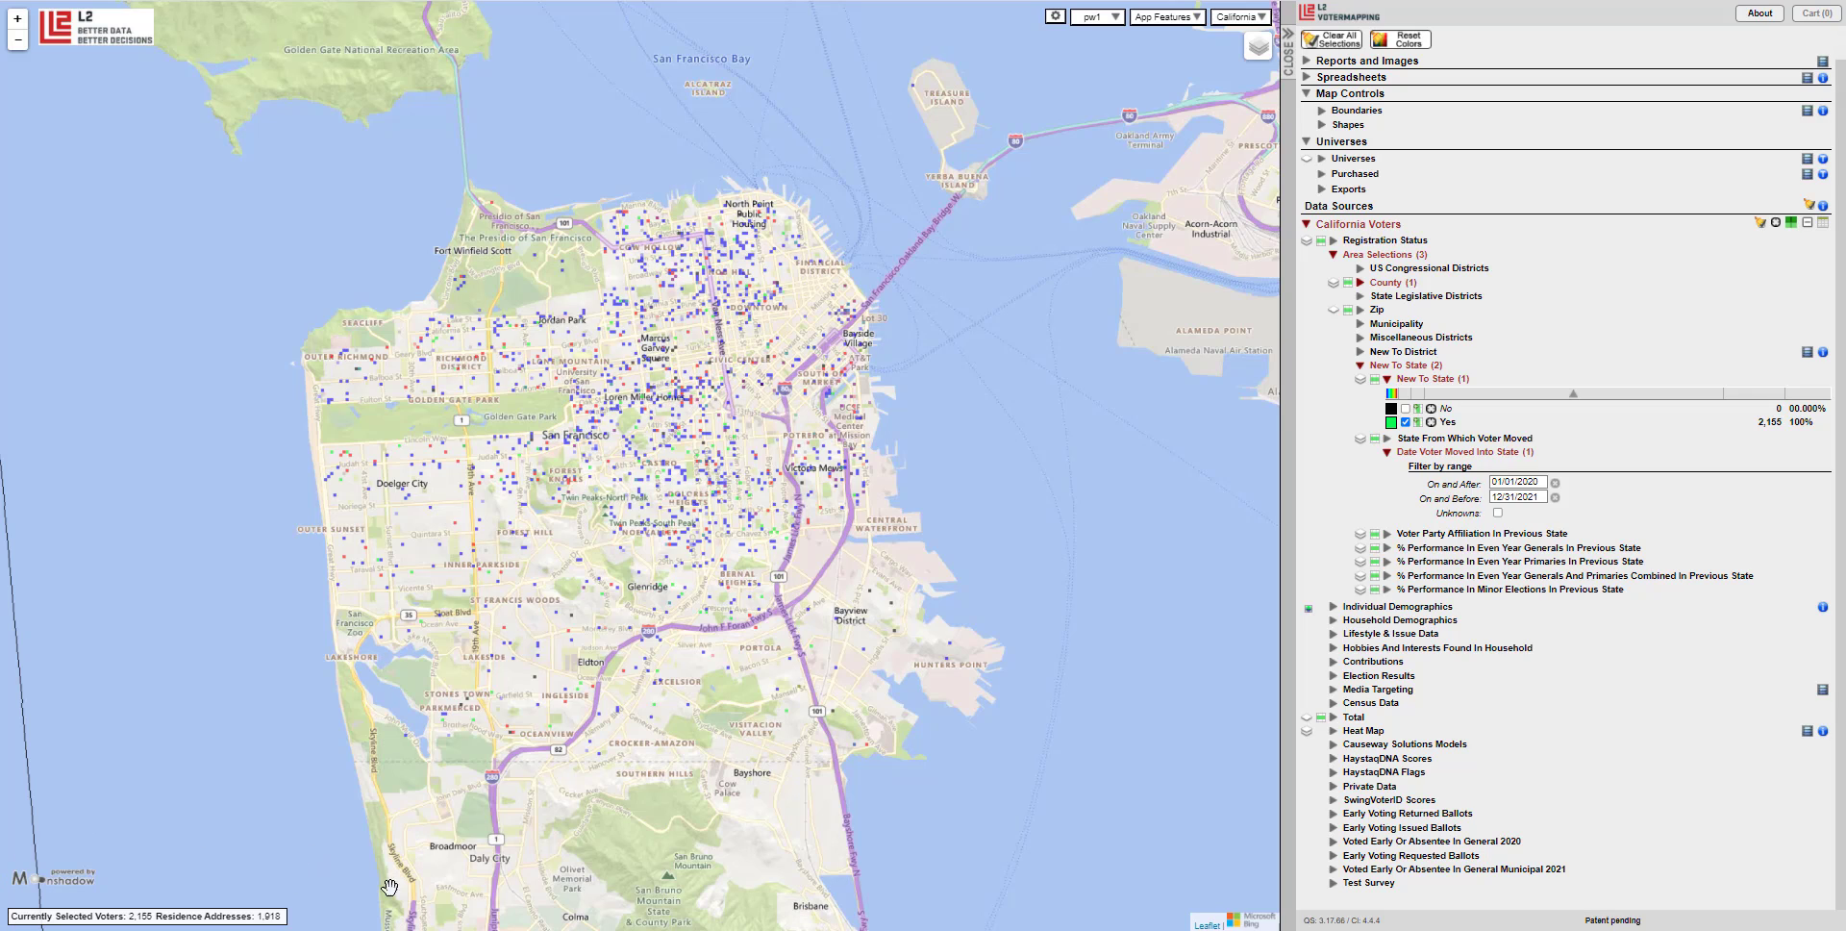
Sort previous-state party affiliation by count and keep only former Republicans, leaving 97 voters.
click(1561, 536)
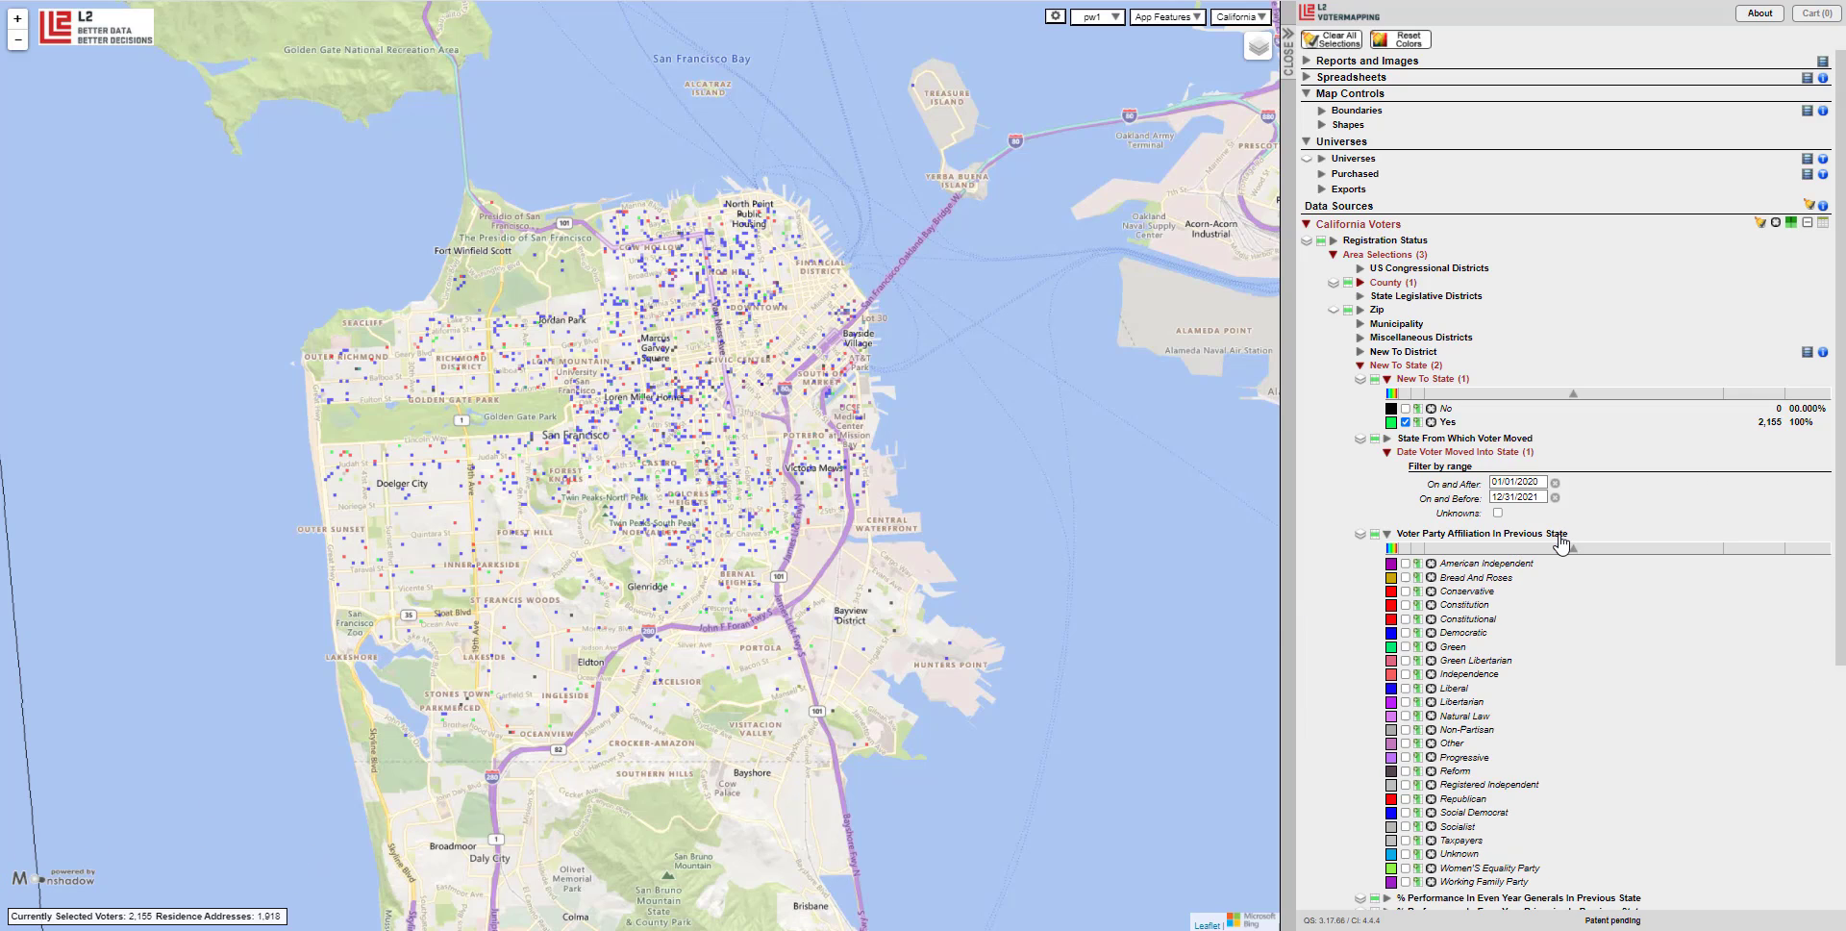
click(1753, 548)
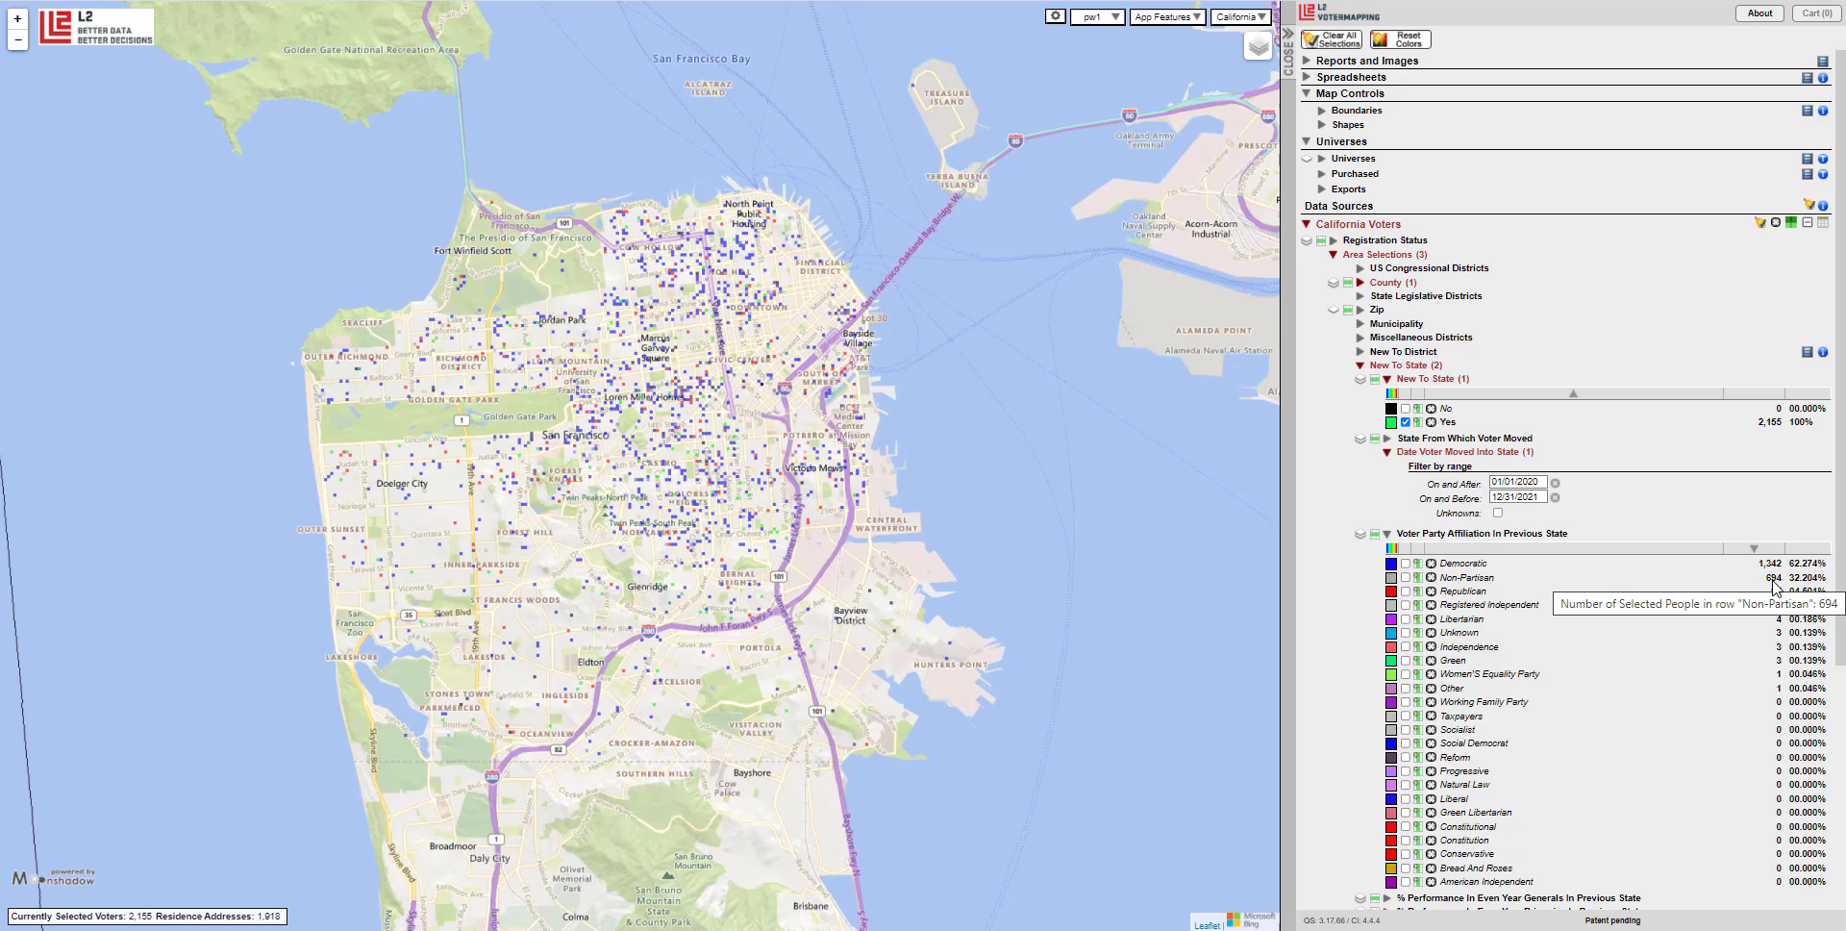
scroll(1625, 427, down, 2)
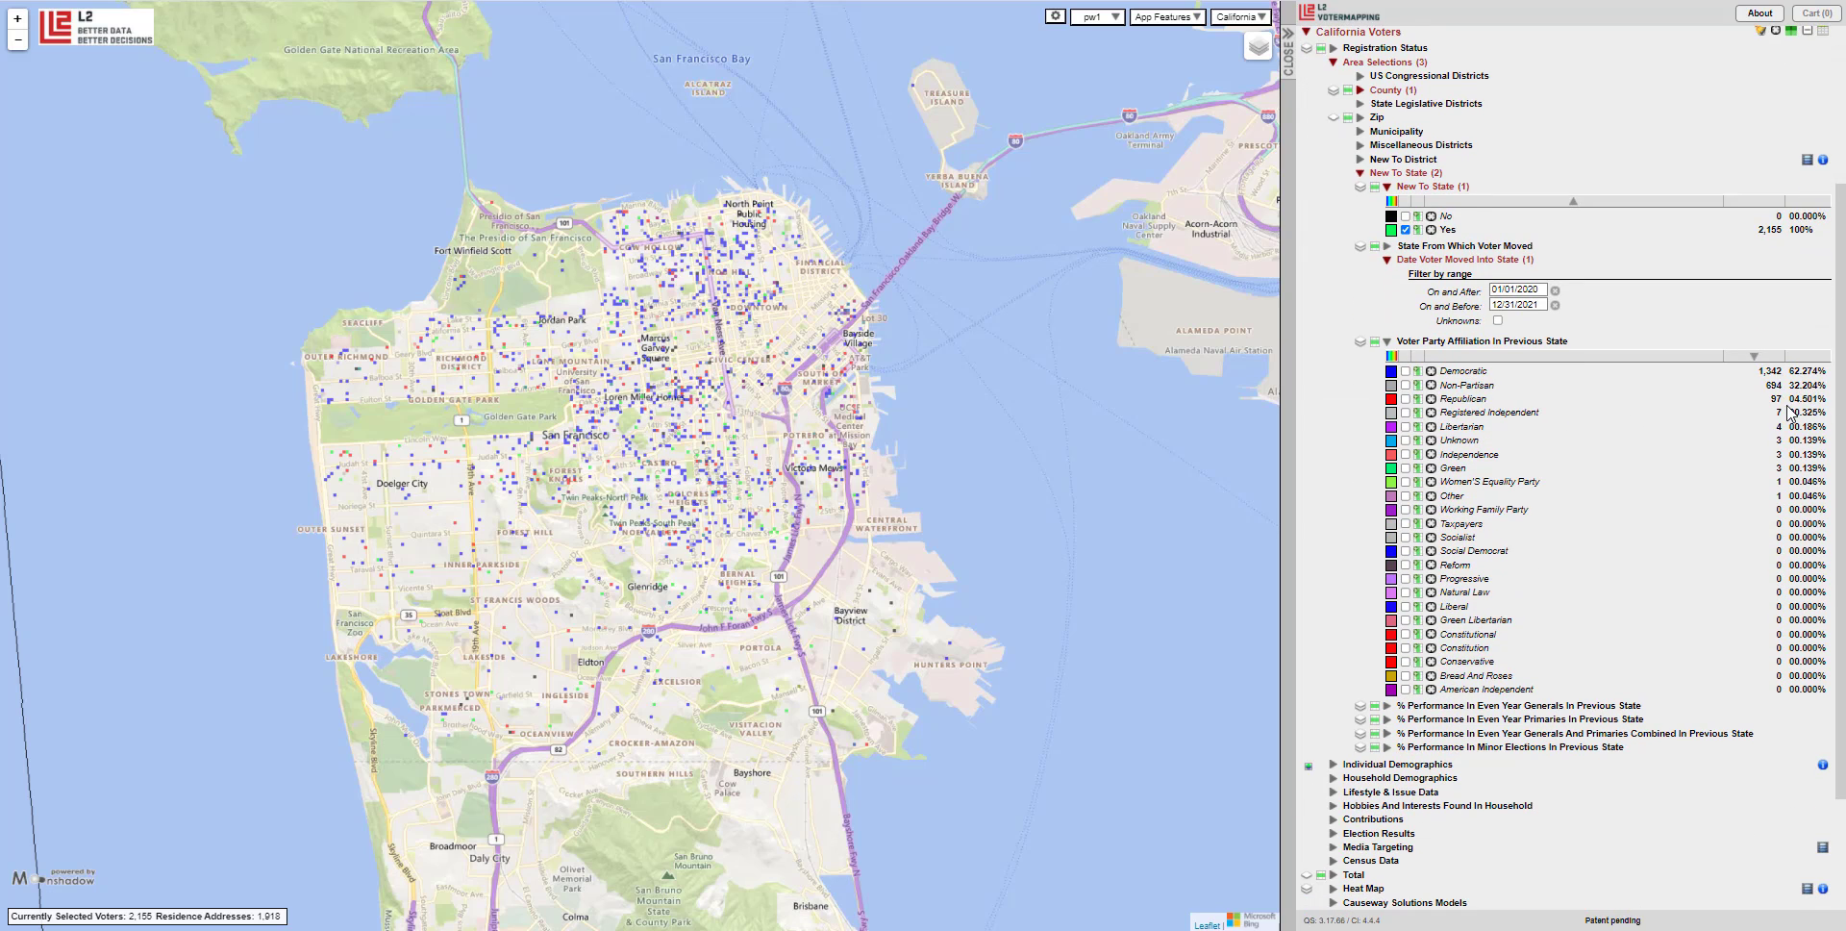
mouse_move(1802, 412)
click(1406, 398)
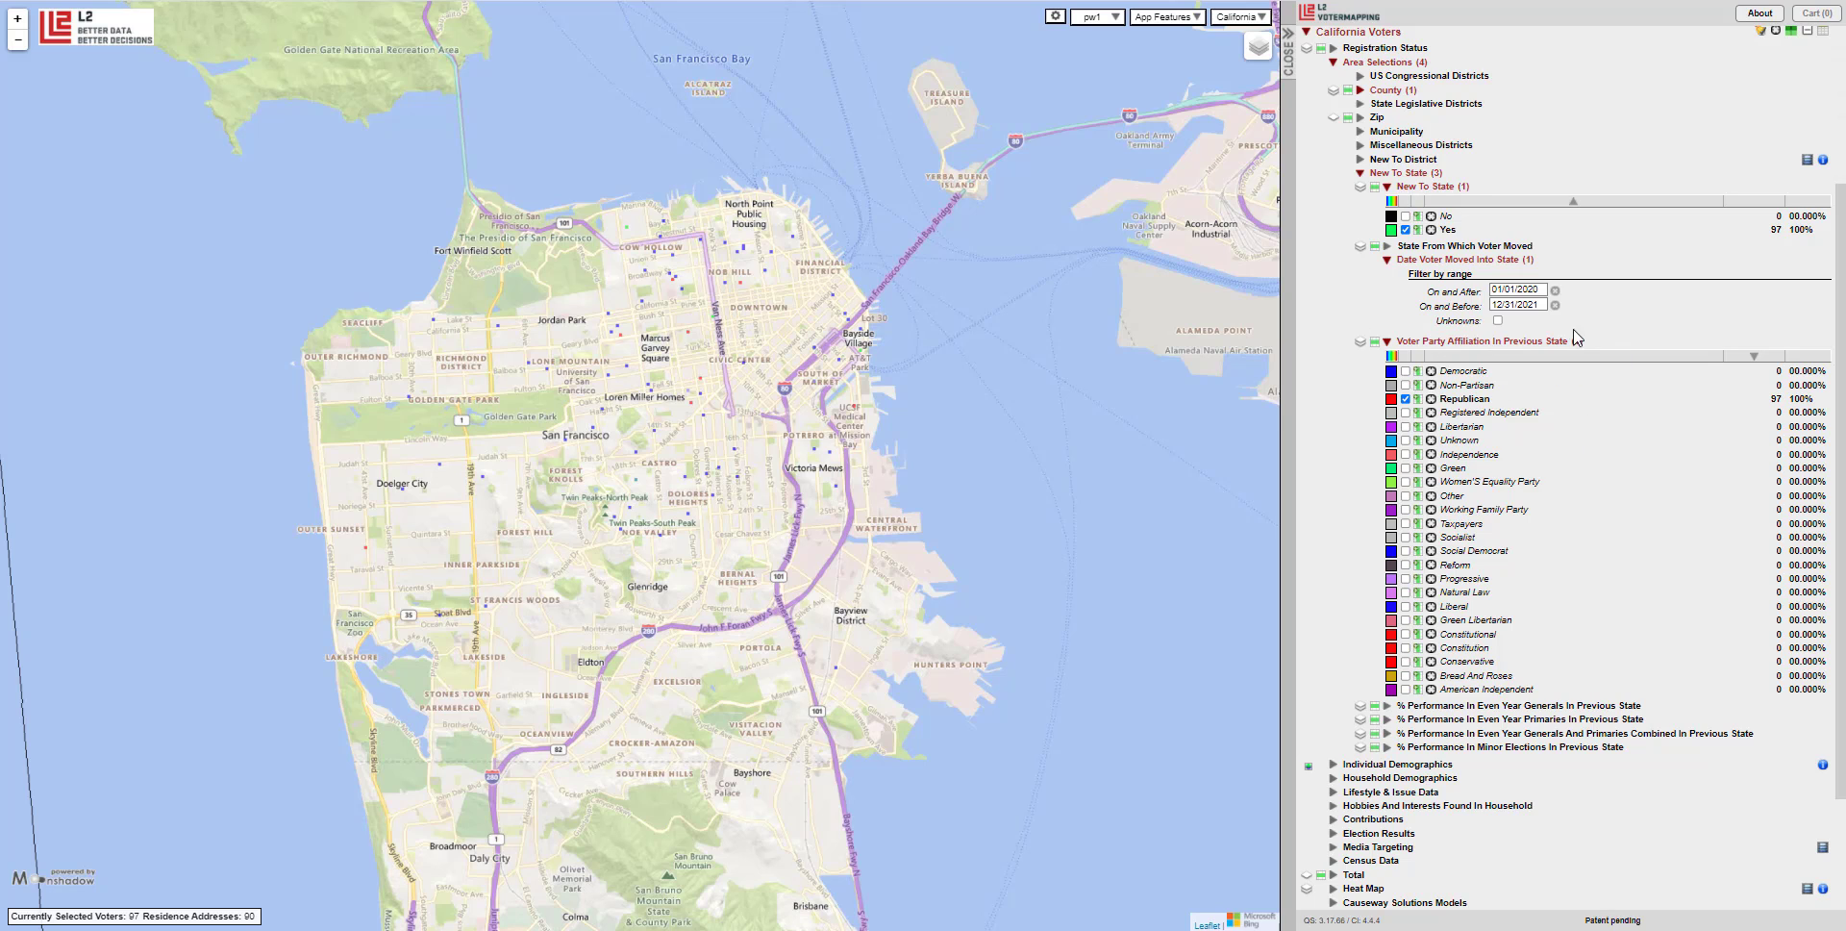
Expand Individual Demographics to reveal the Political Party fields.
scroll(1454, 611, down, 2)
click(1452, 607)
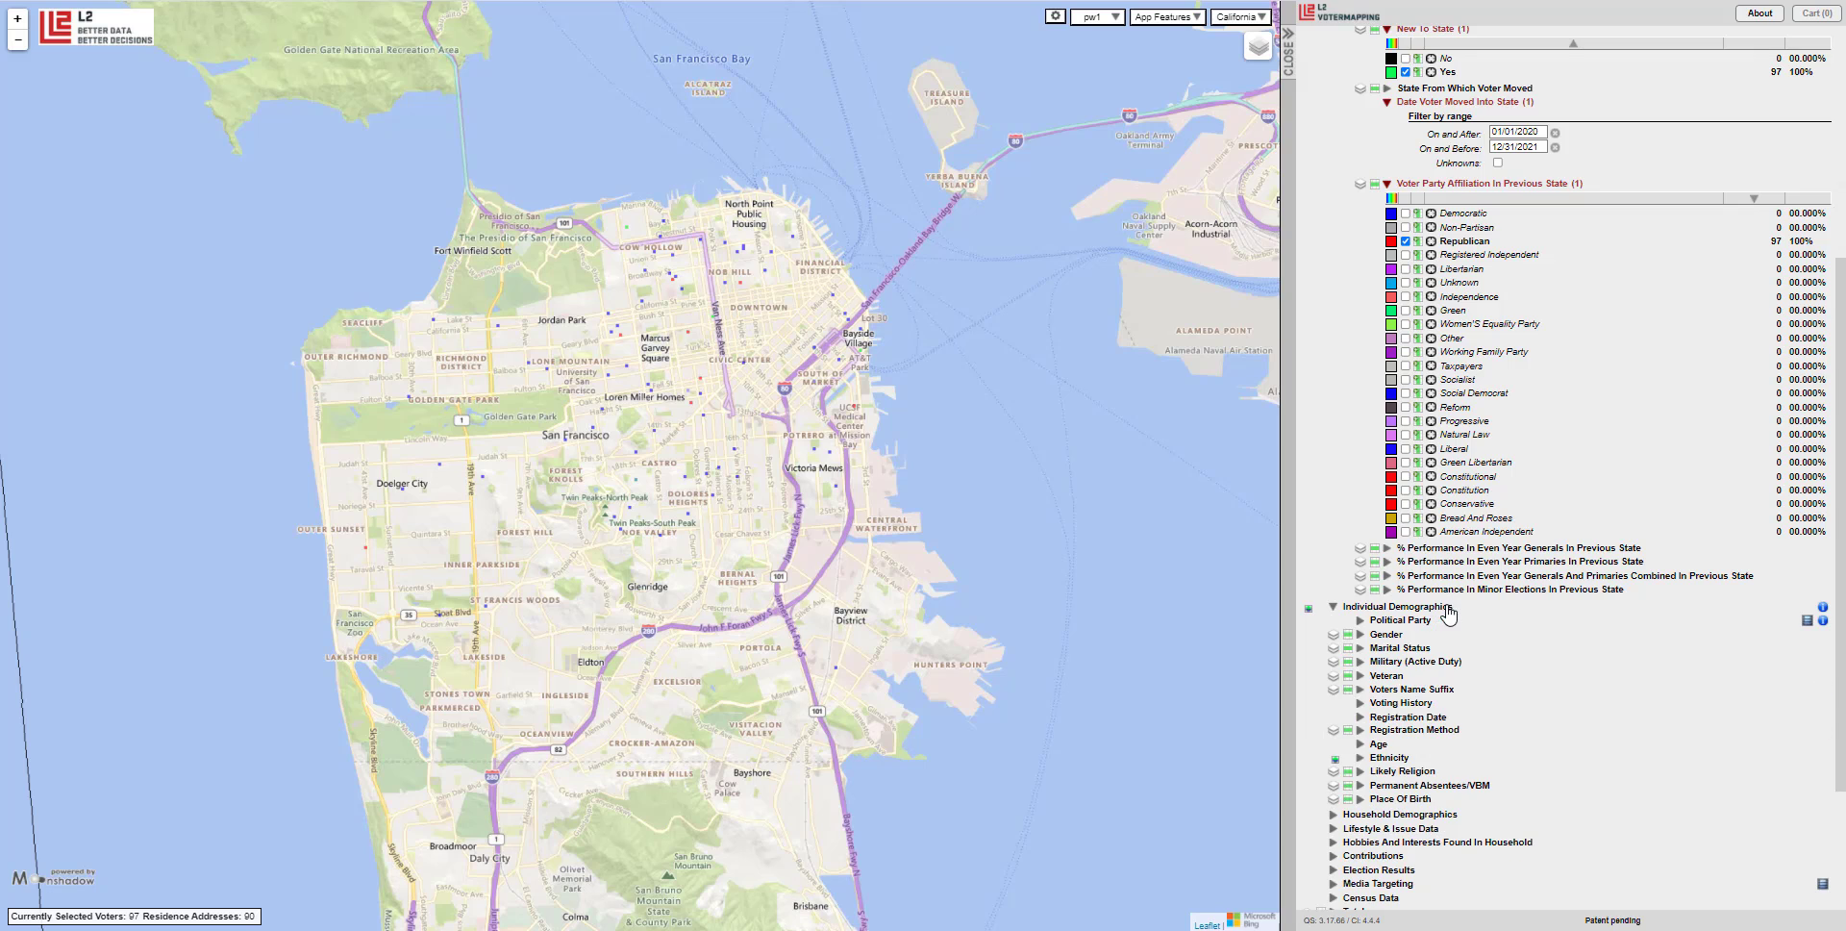
click(1433, 621)
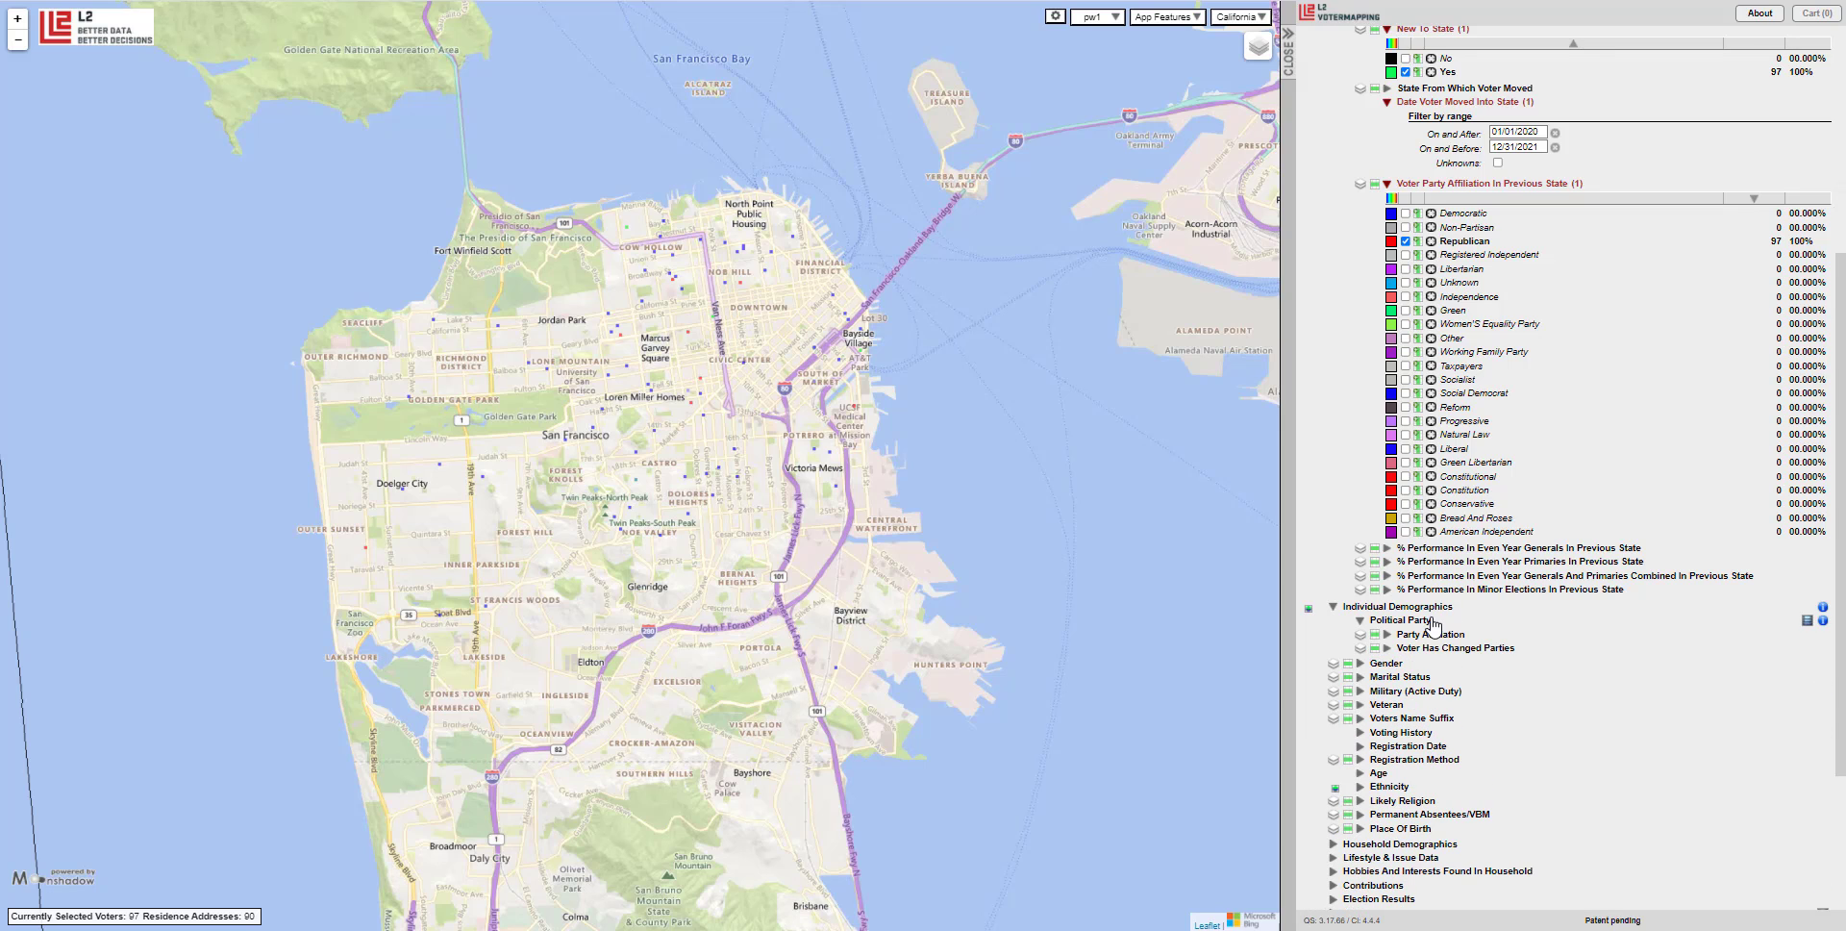
Show current Party Affiliation sorted by count: 38 Republican, 34 Democratic, 17 Non-Partisan.
click(1431, 634)
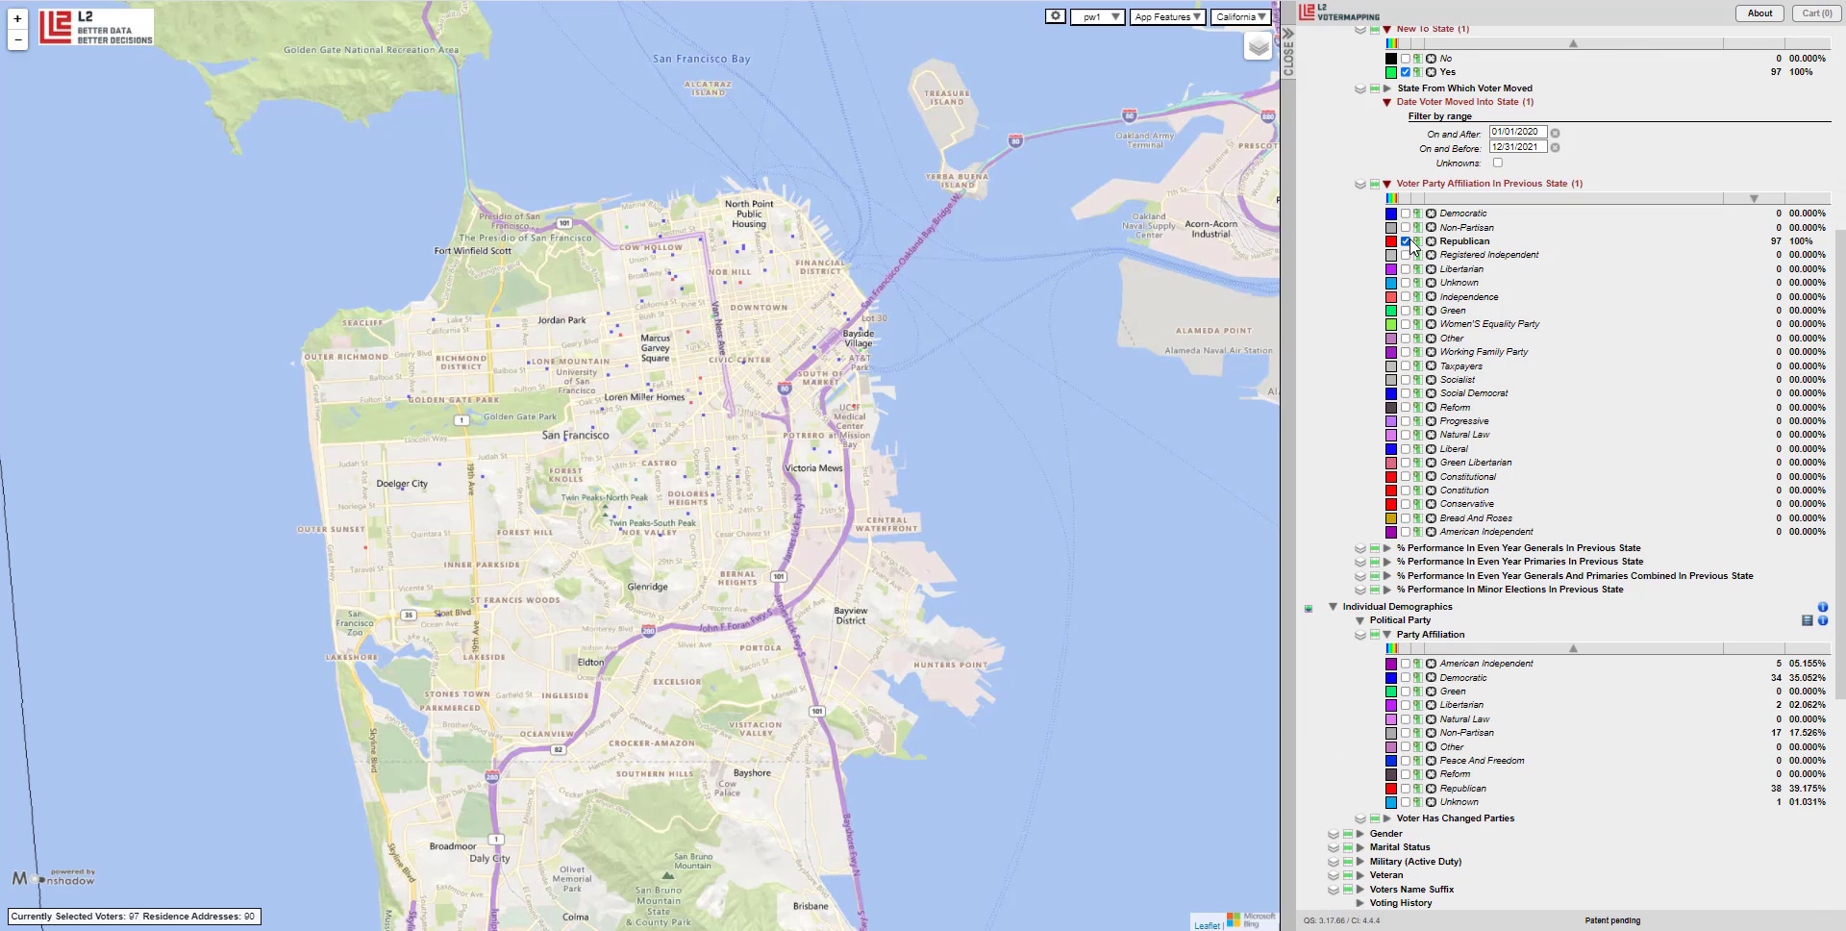
click(1756, 648)
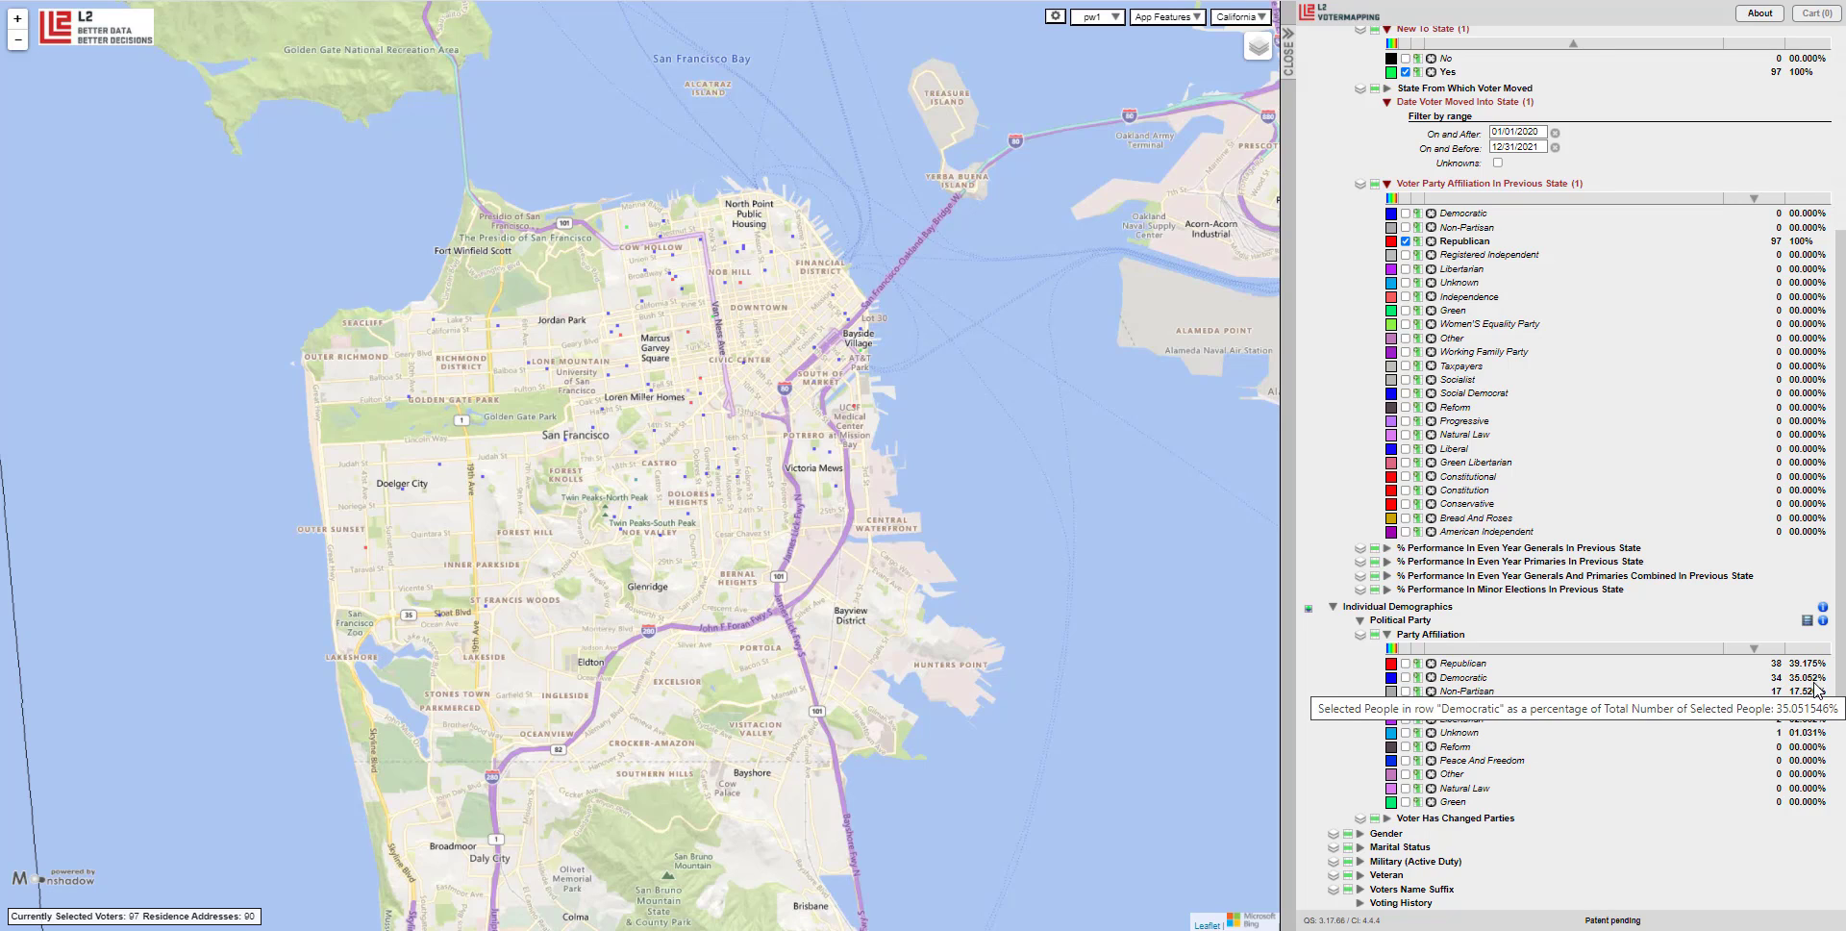
mouse_move(1811, 694)
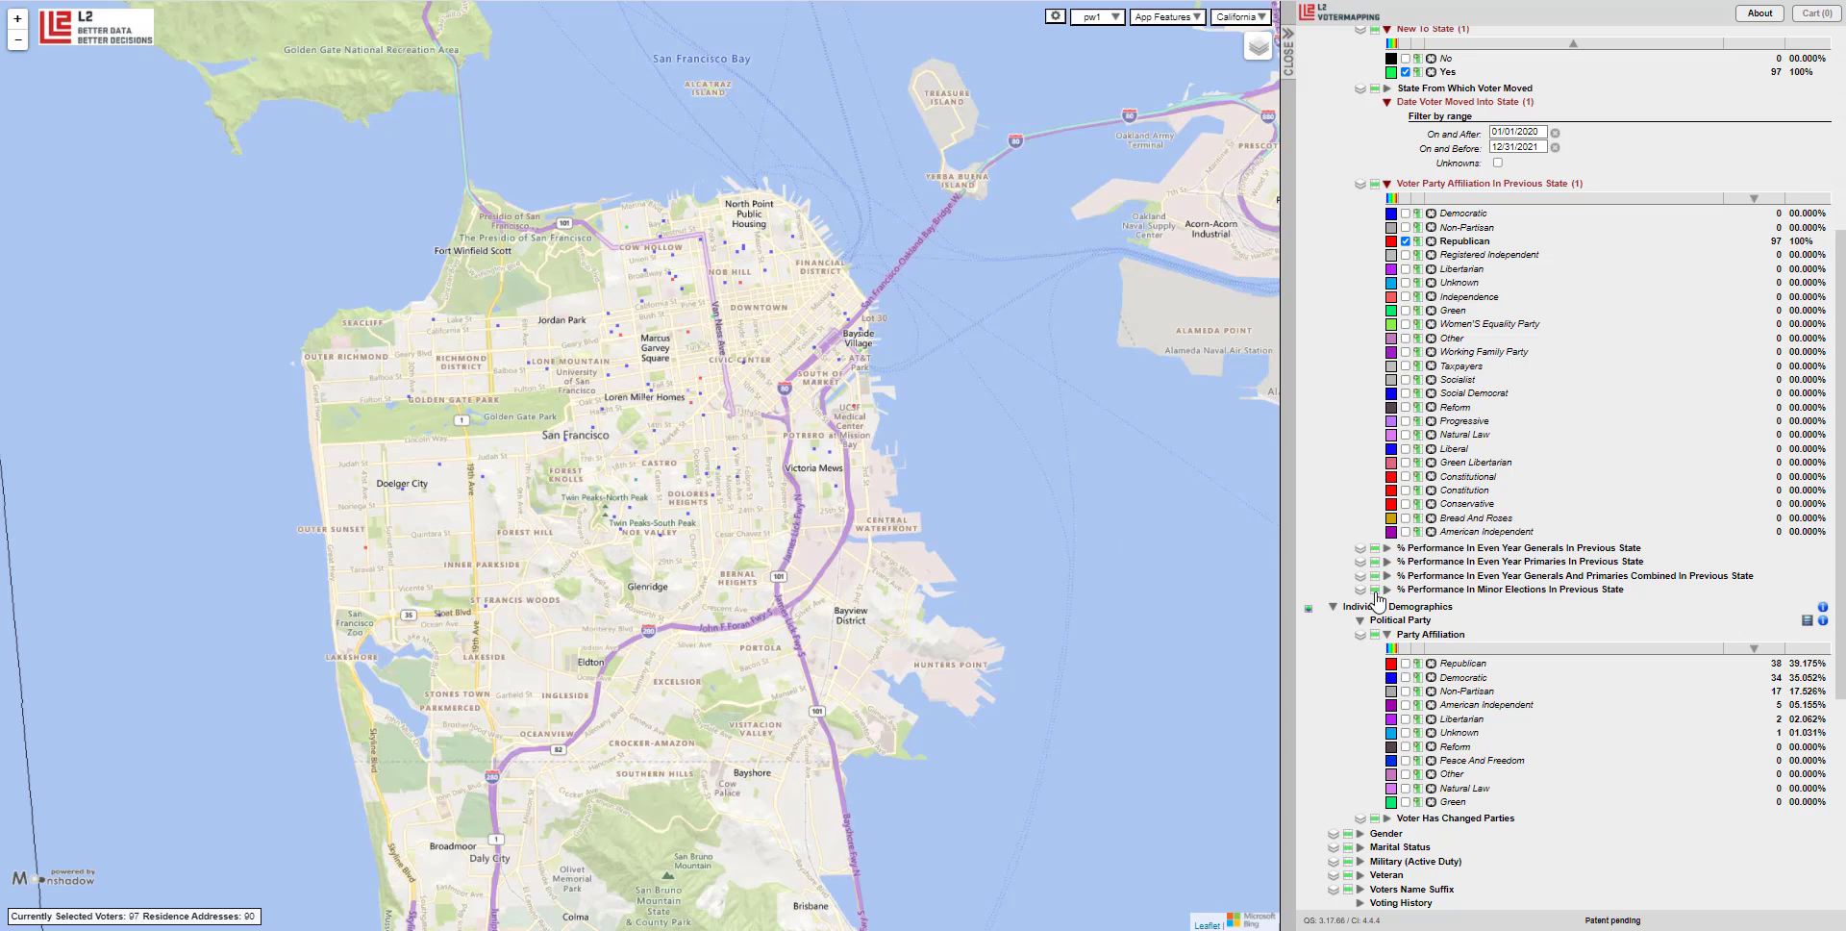
Clear the Republican previous-party filter and list even-year general turnout buckets for 2,155 voters.
click(1423, 634)
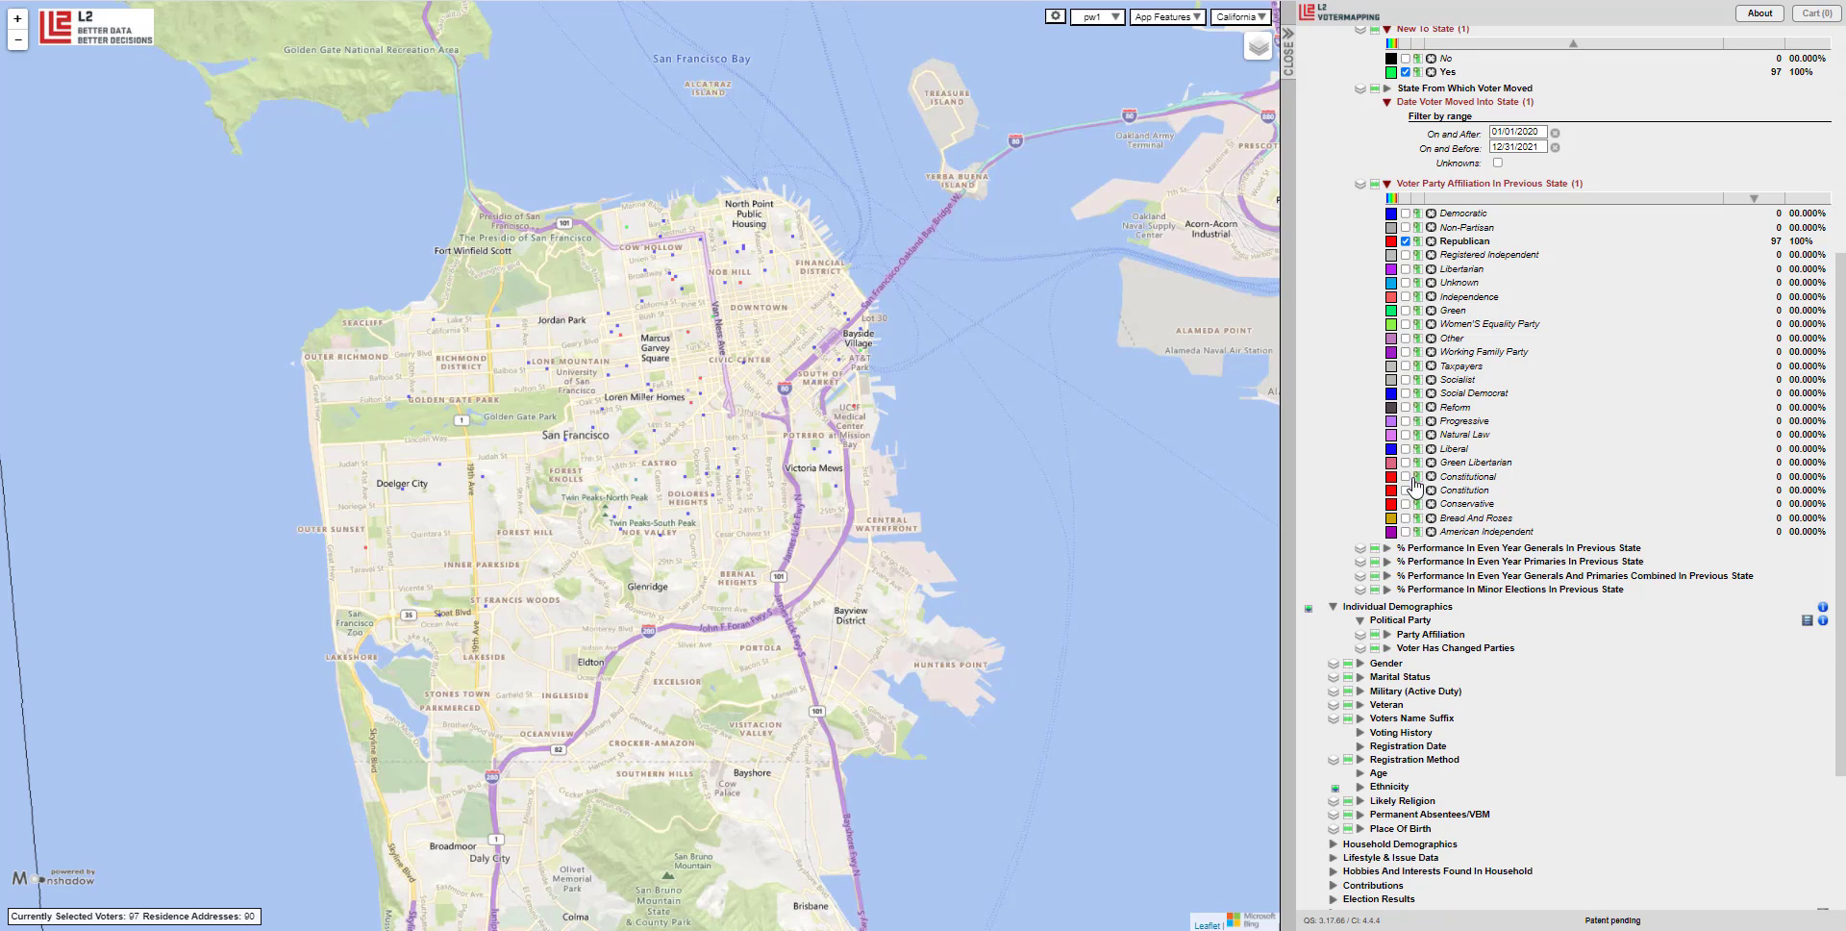
click(1405, 241)
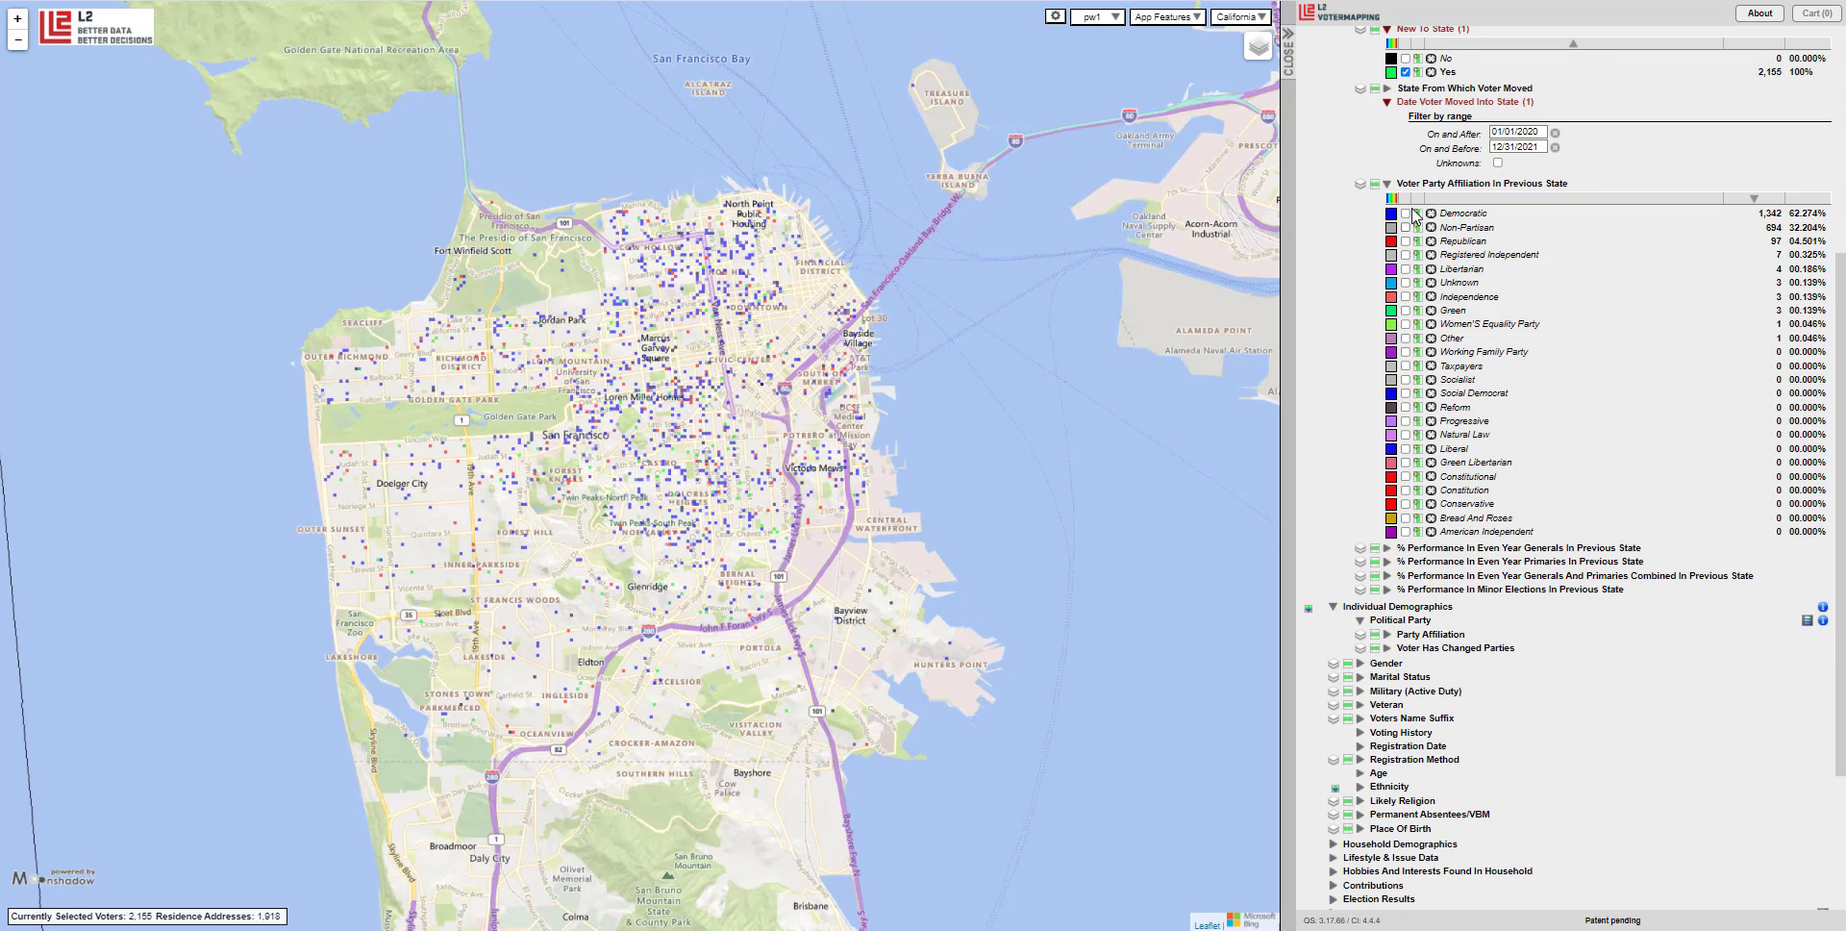
scroll(1512, 409, down, 2)
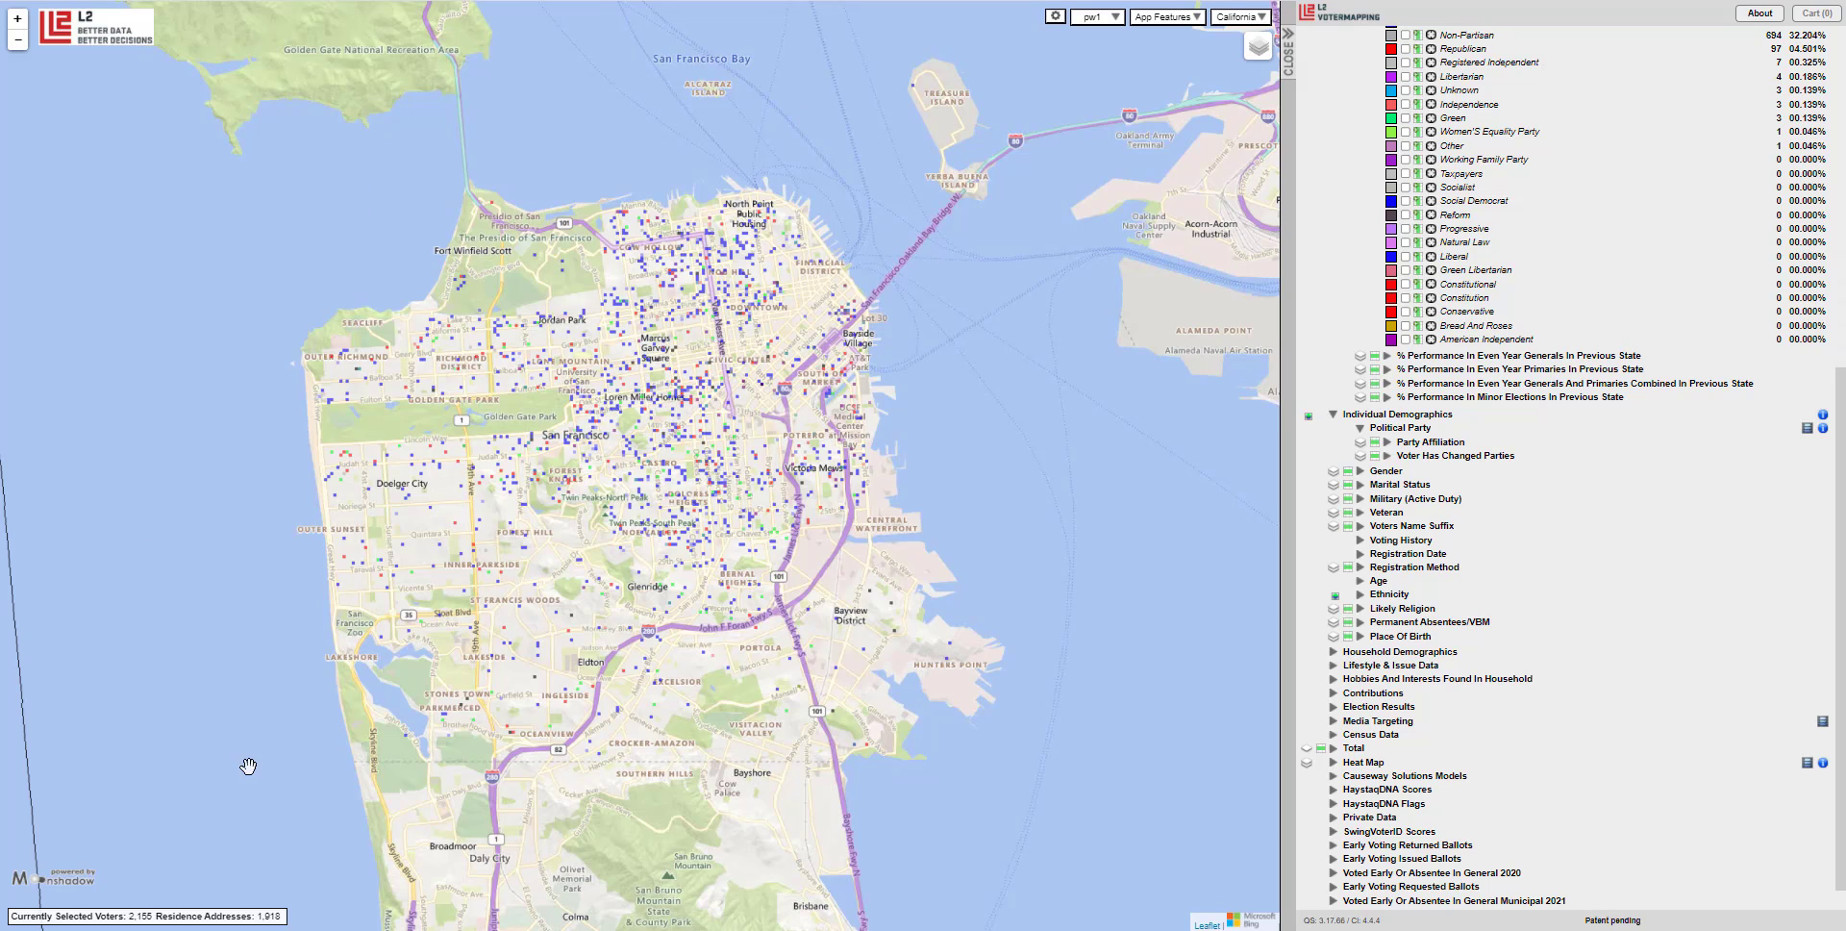
click(1495, 358)
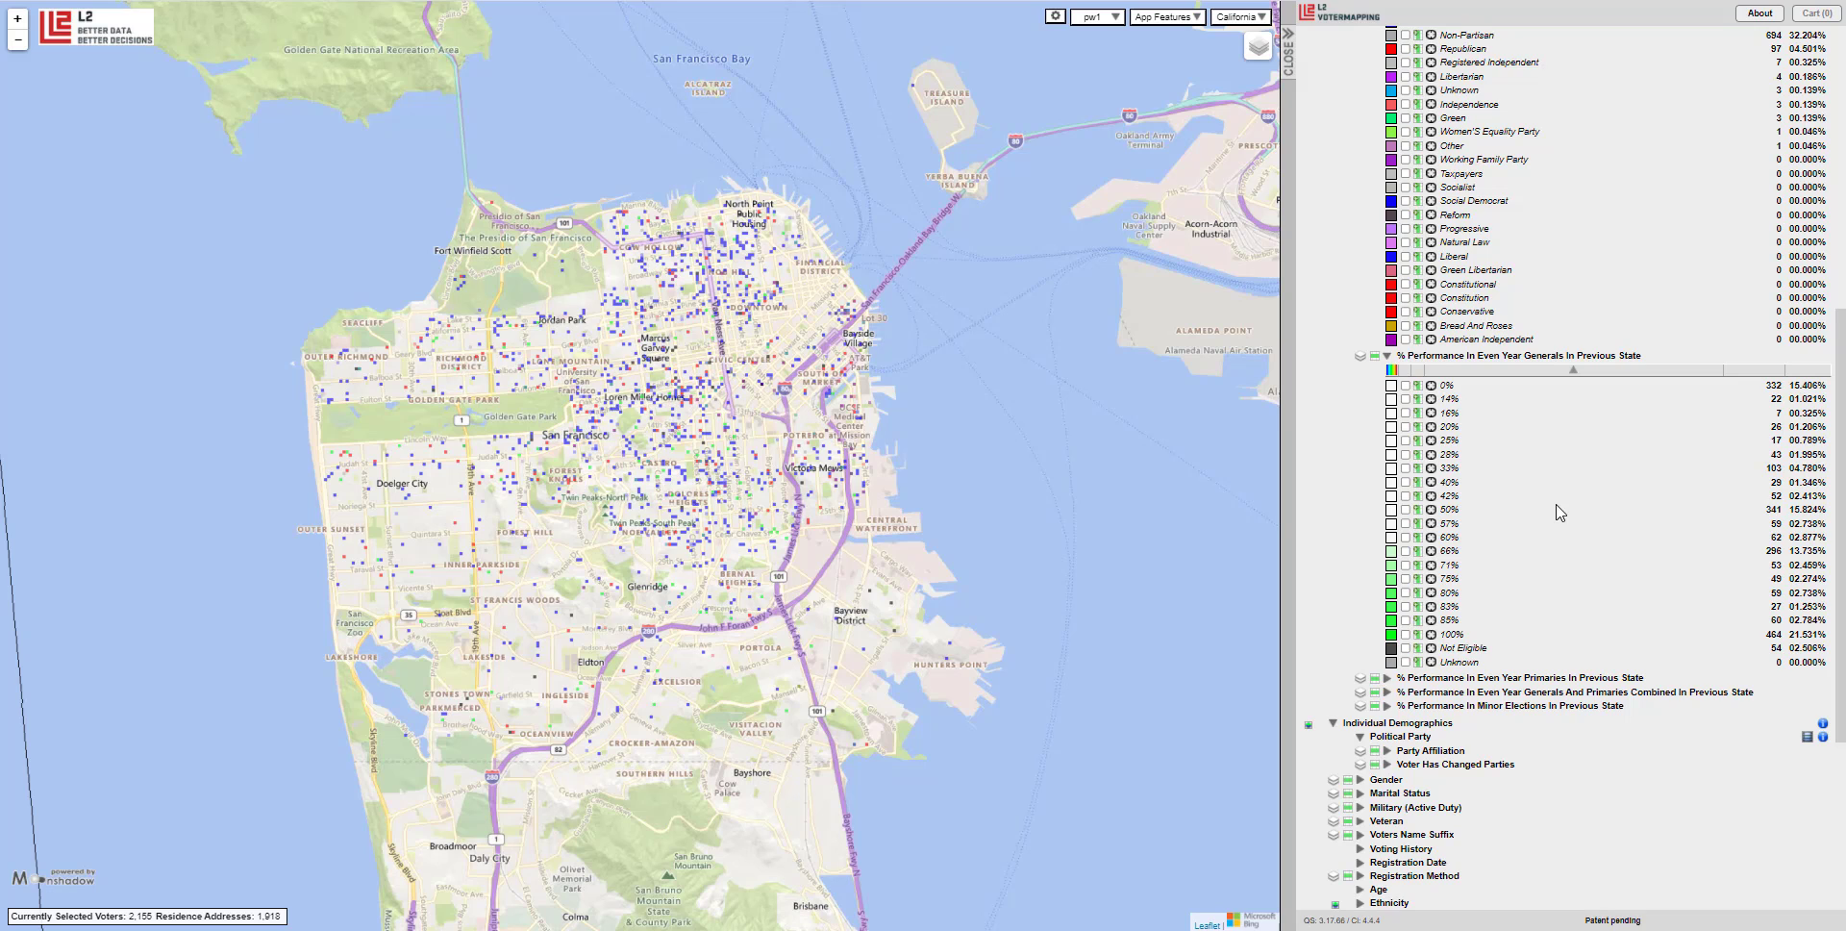
click(1406, 510)
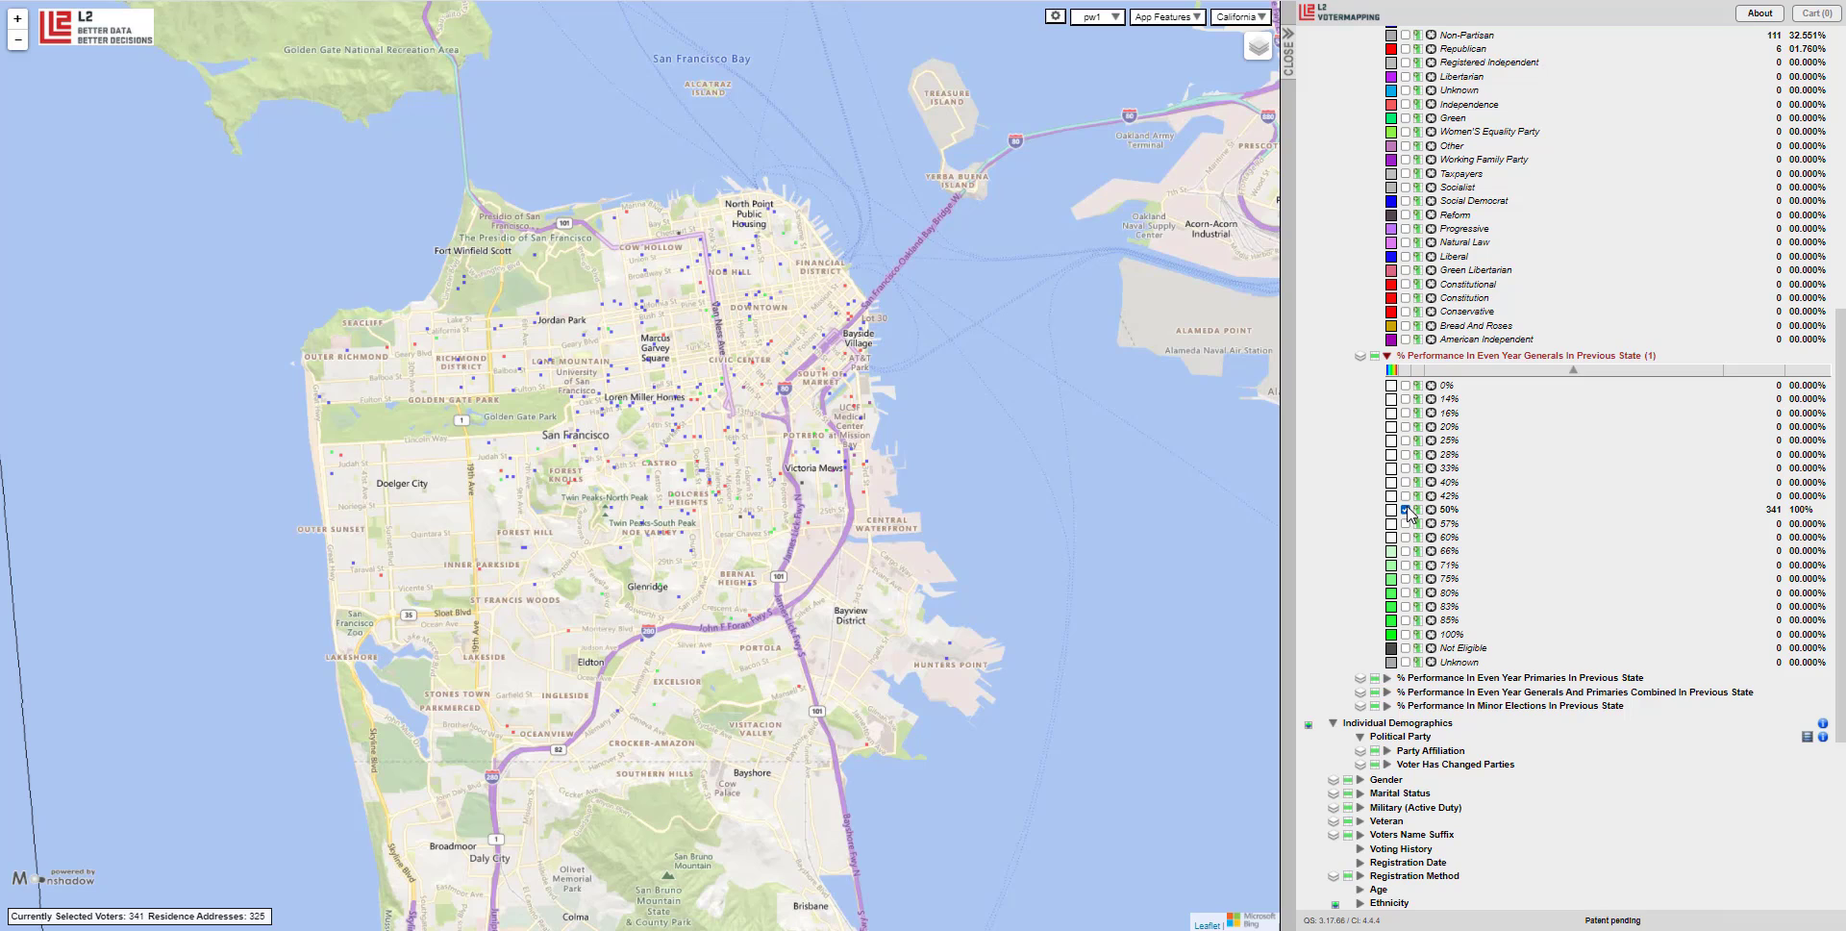
click(1407, 509)
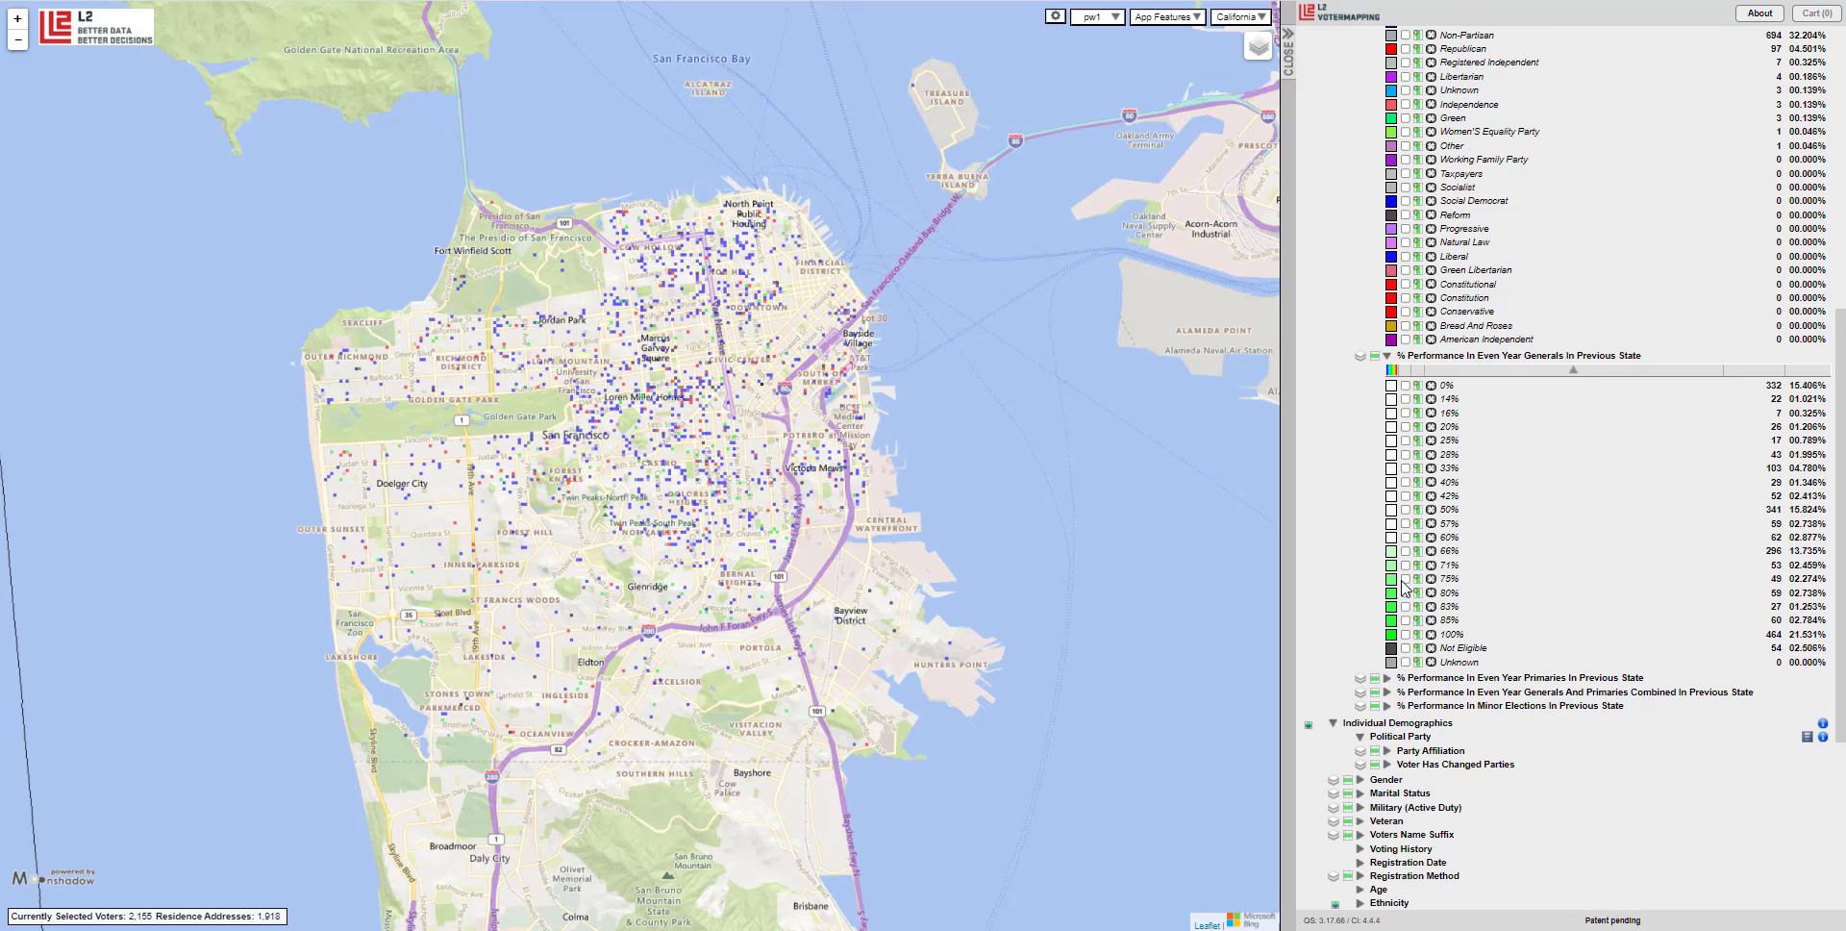
click(1405, 635)
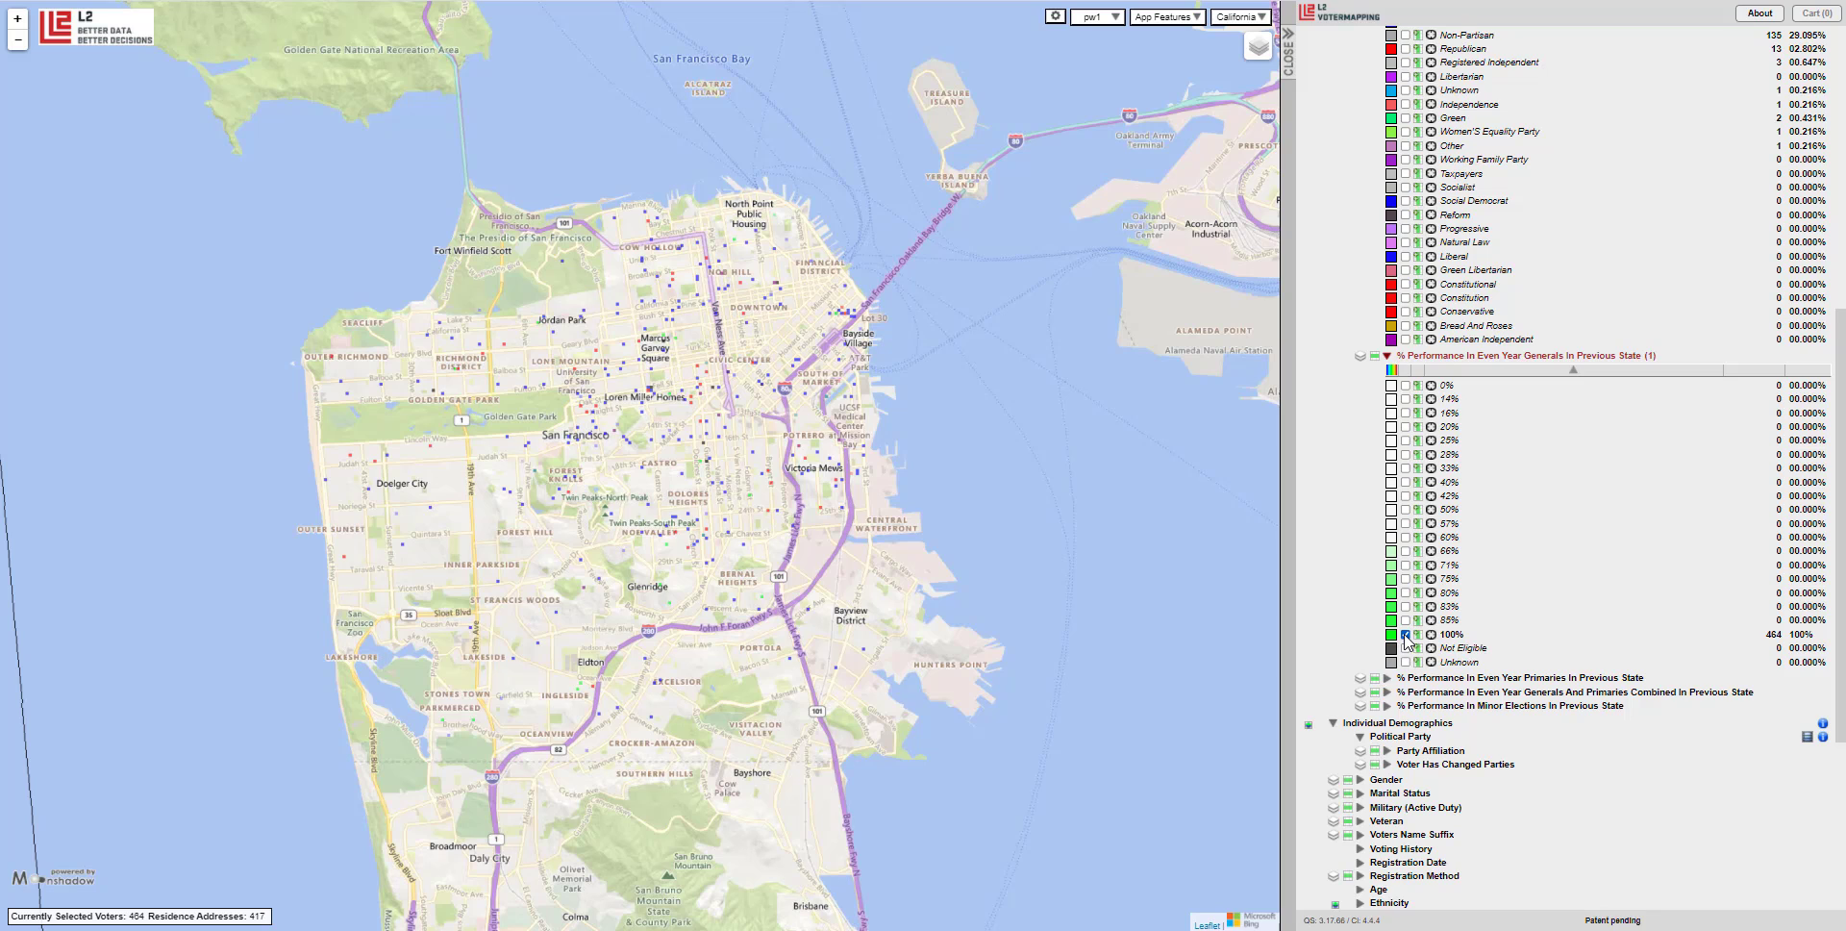
click(1406, 634)
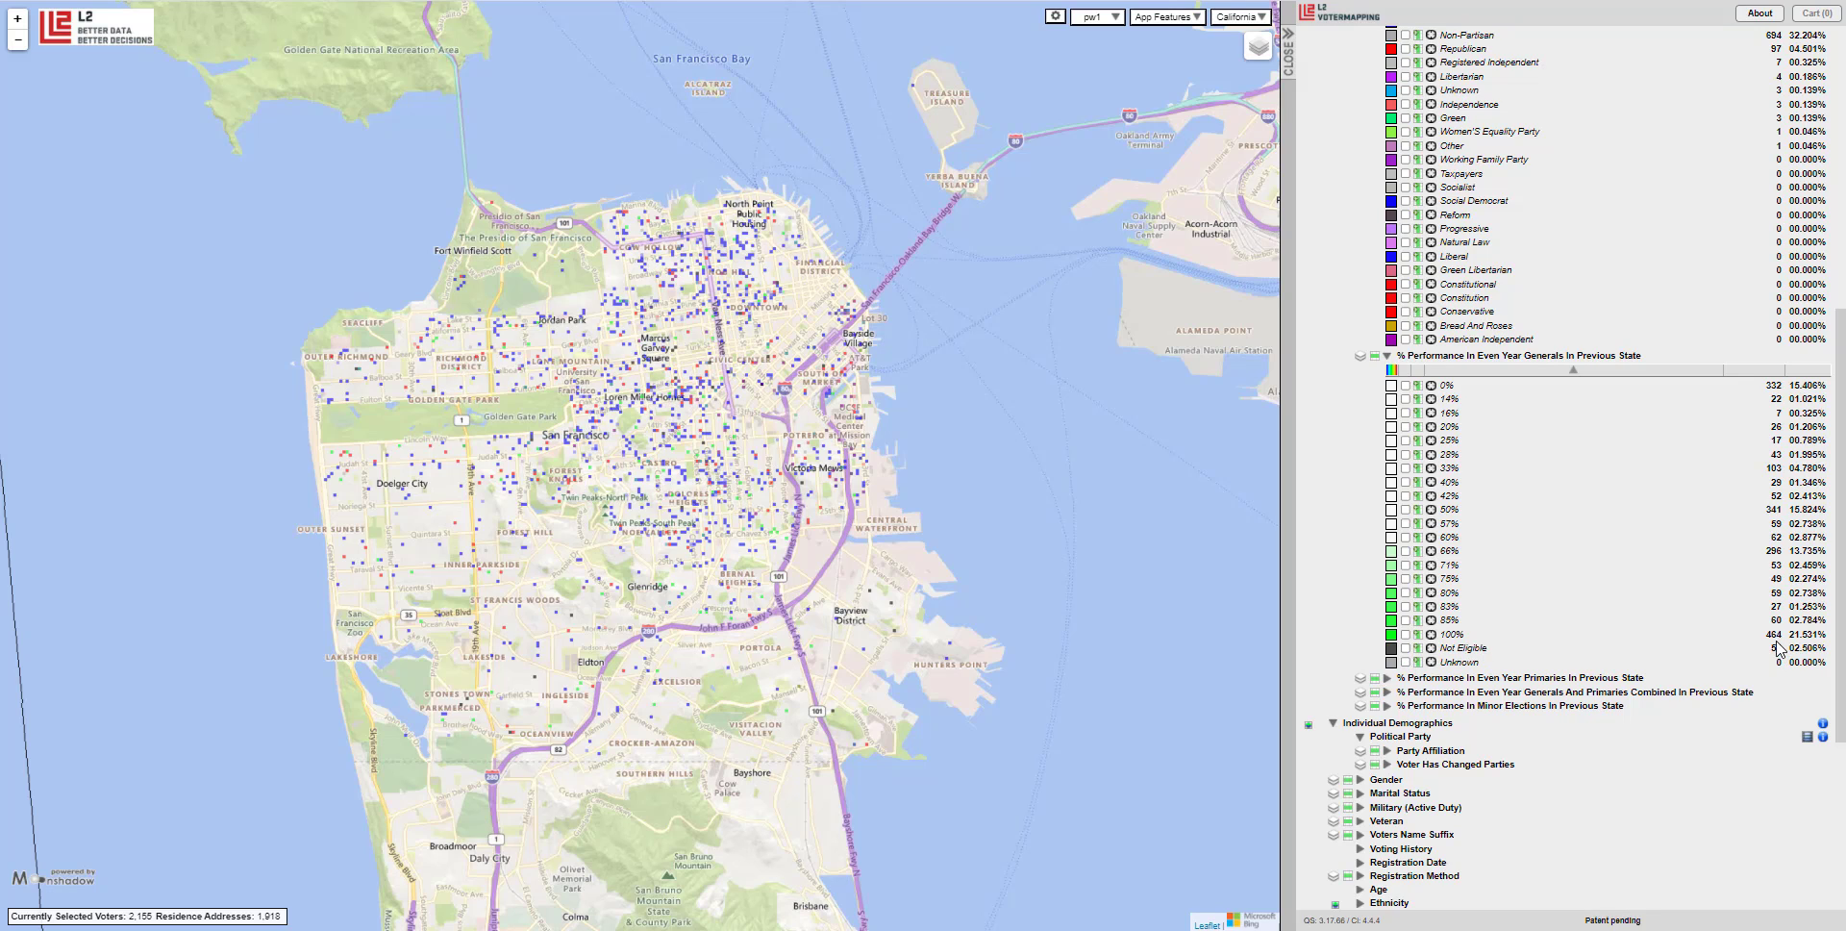
mouse_move(1772, 659)
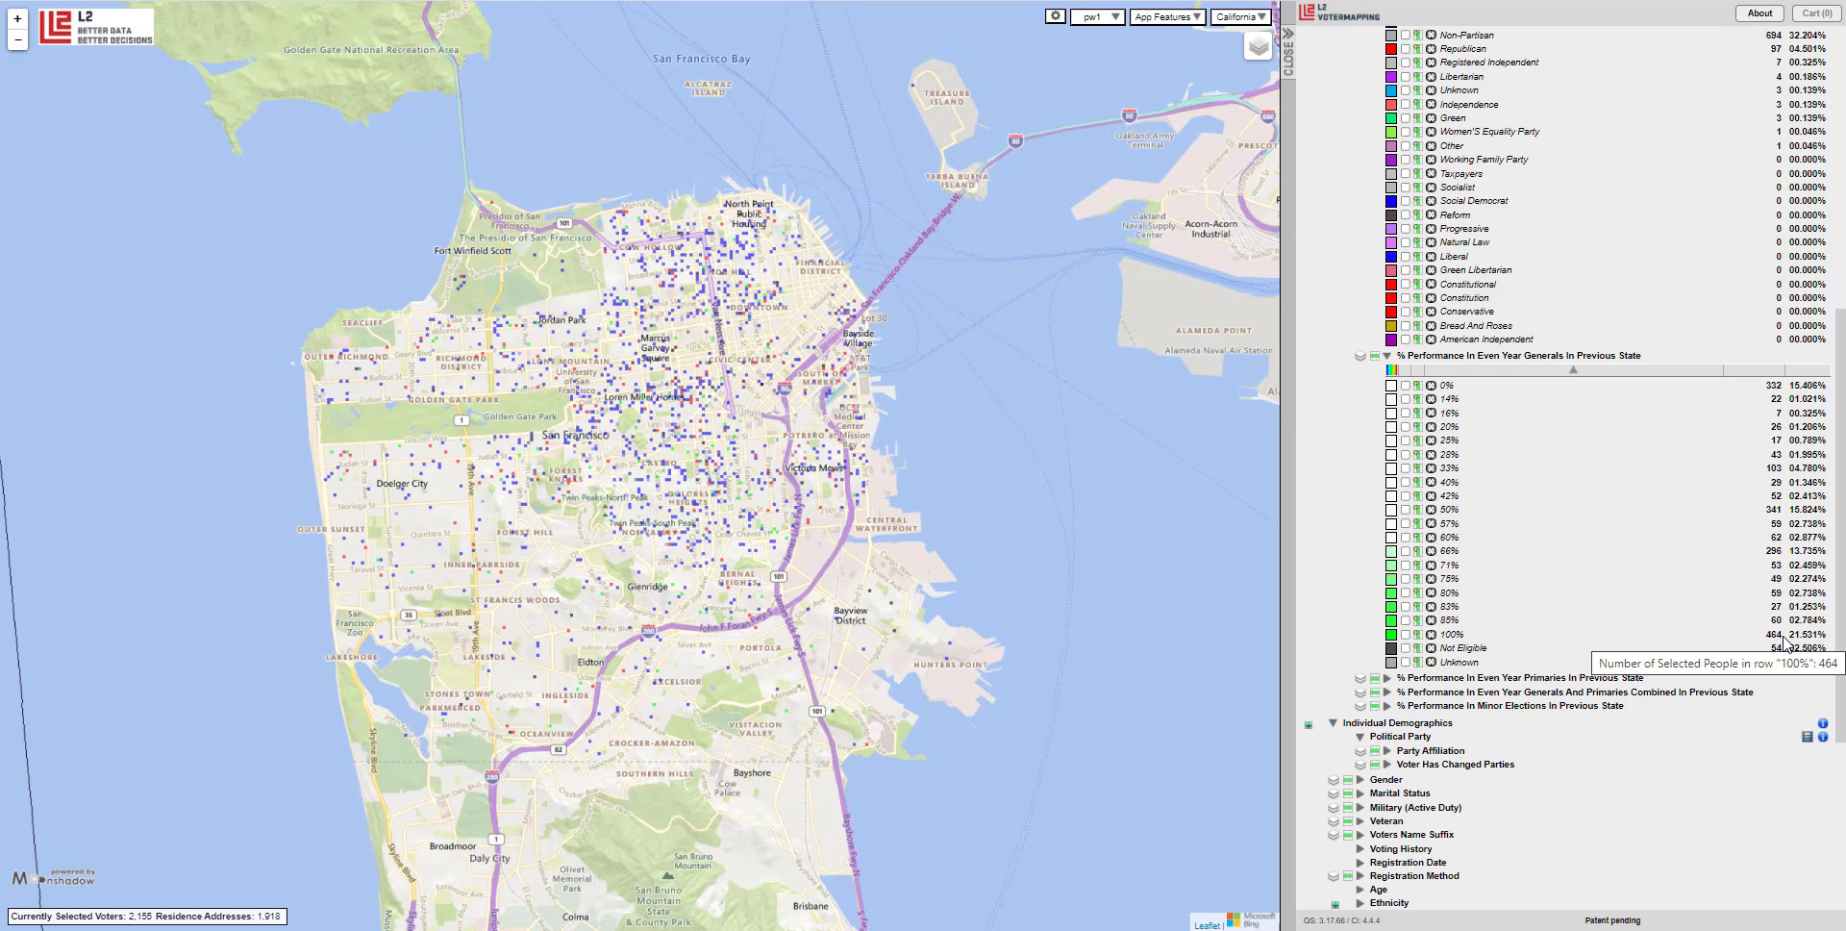
right_click(1783, 642)
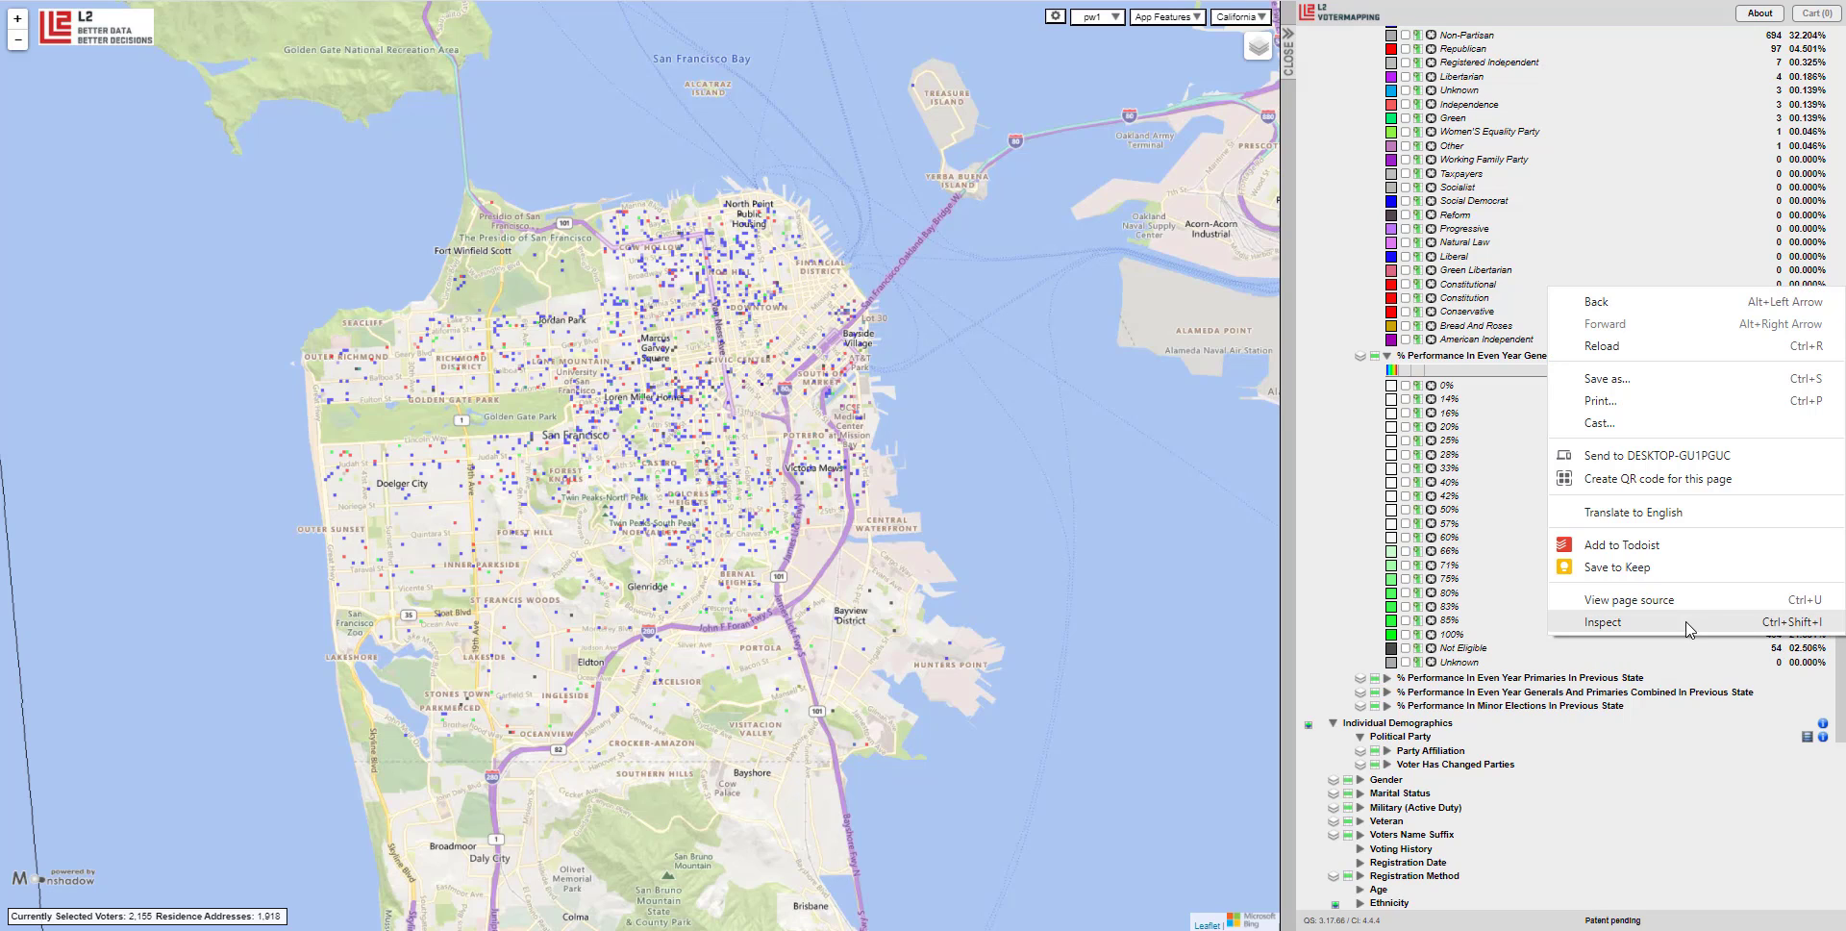
click(1522, 606)
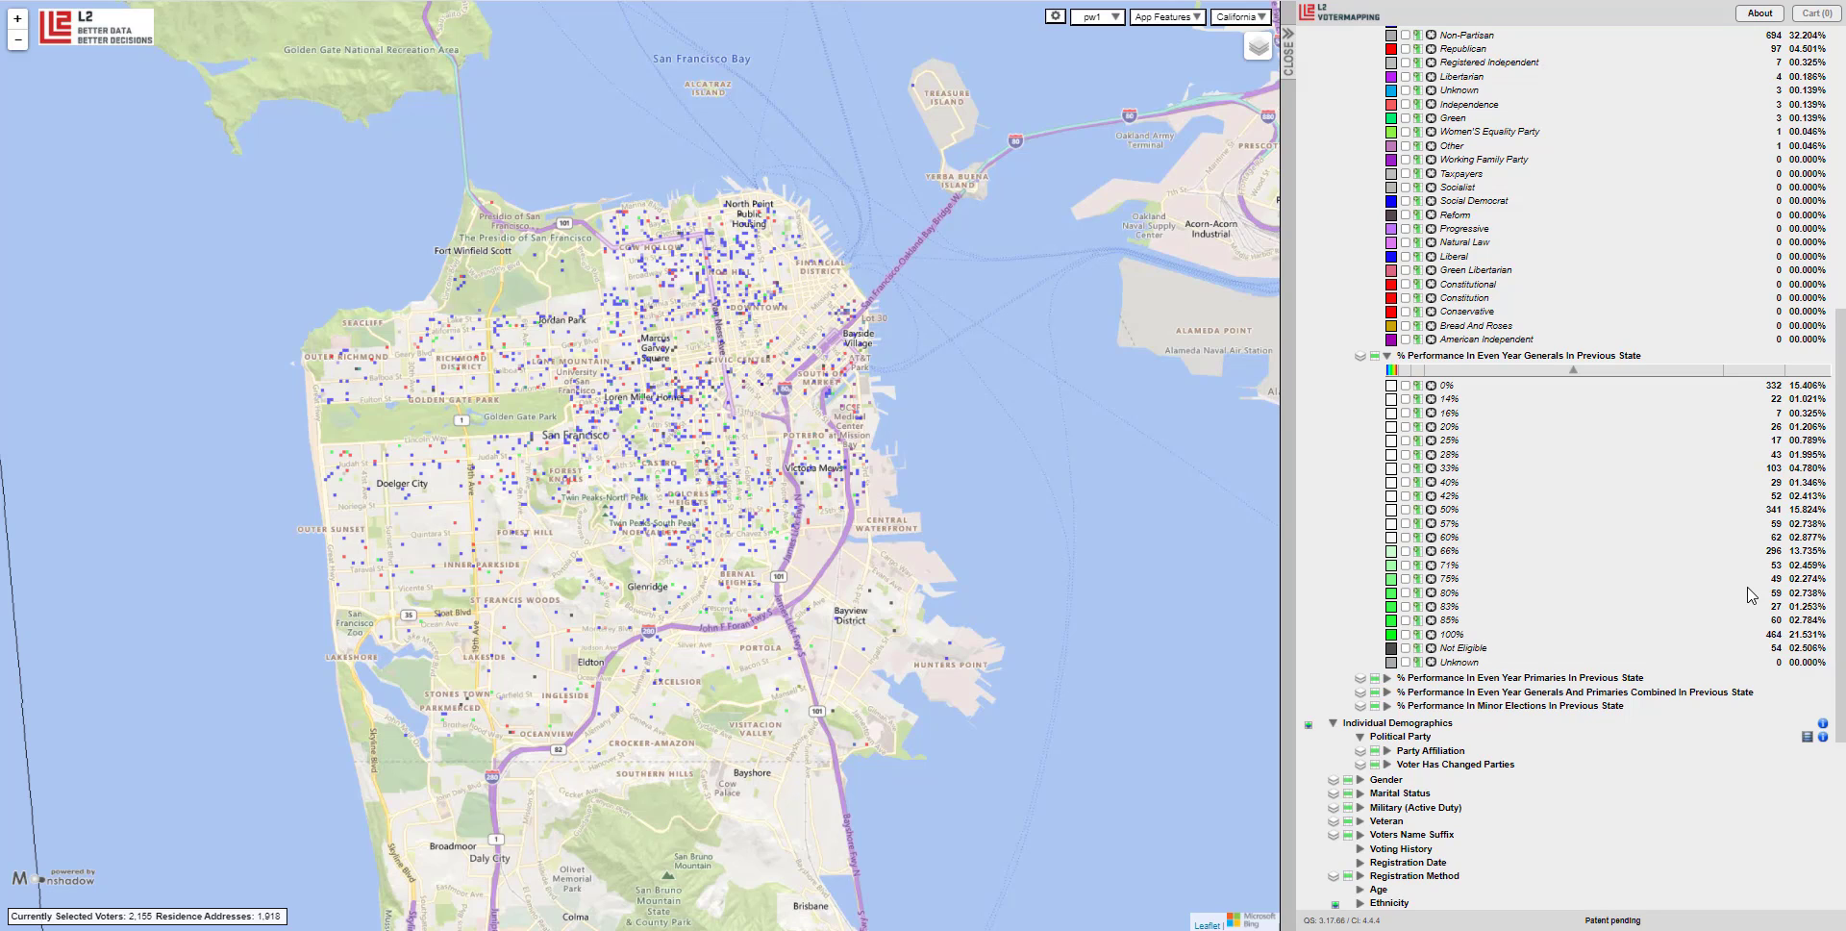
Expand previous-state turnout for even-year primaries, combined generals and primaries, and minor elections.
scroll(1524, 489, down, 2)
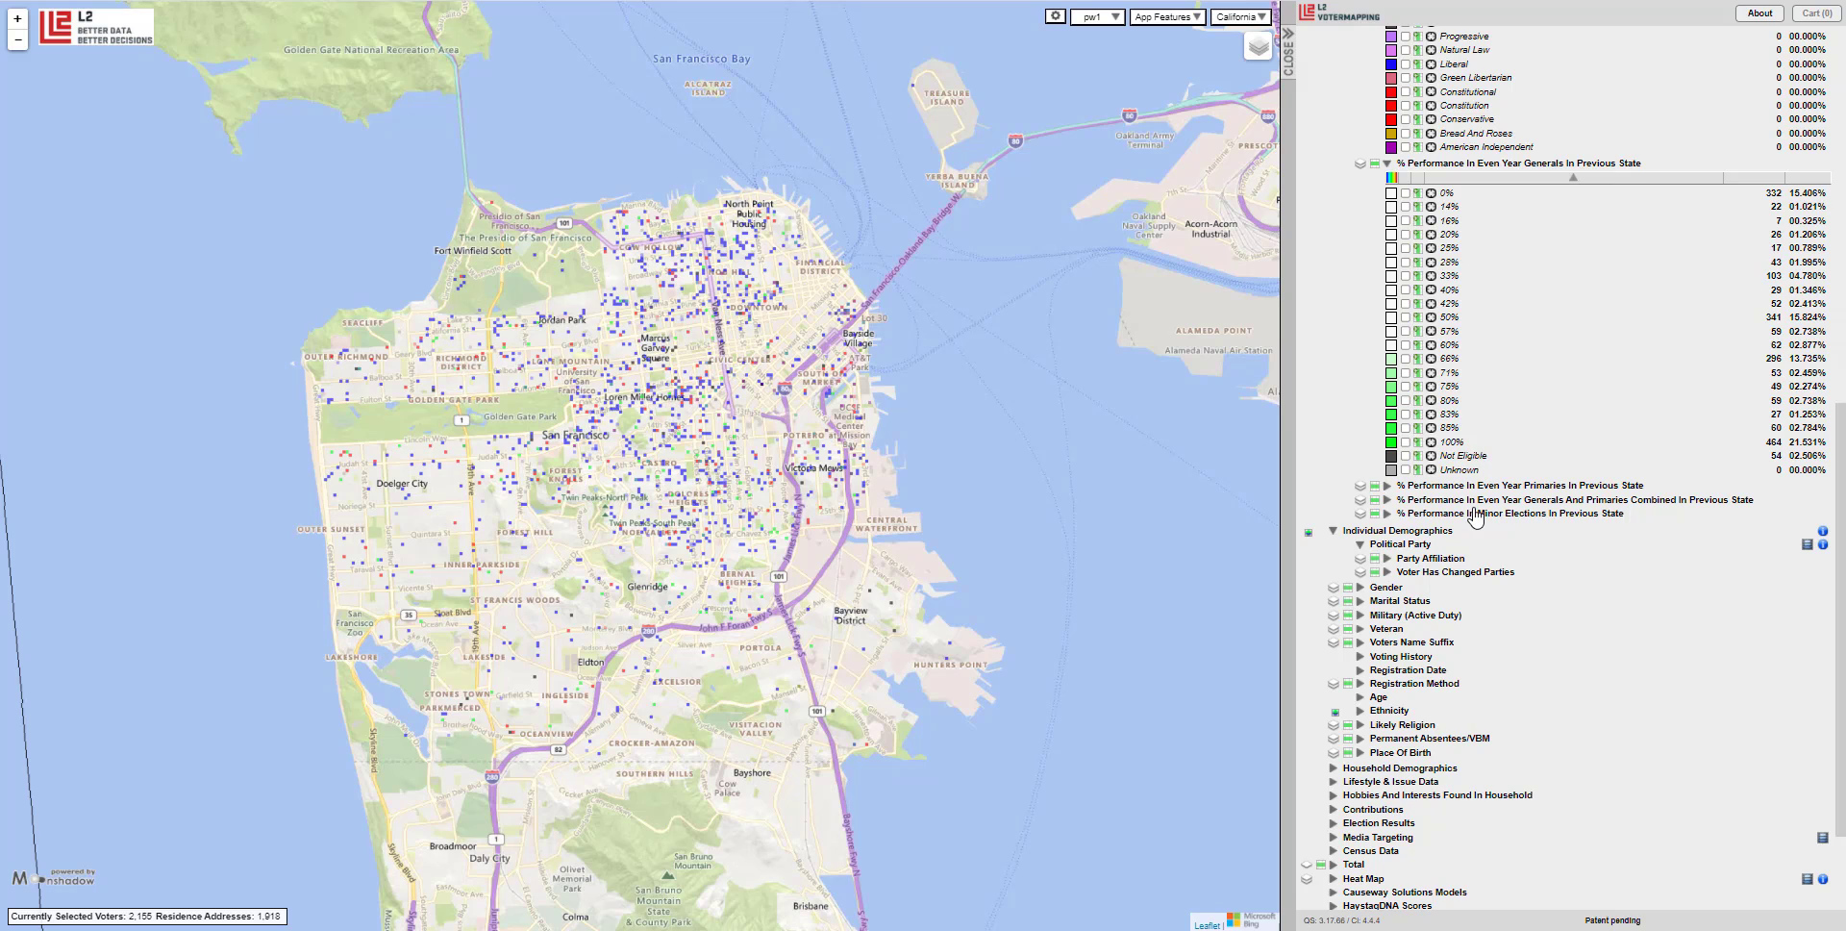
click(1491, 486)
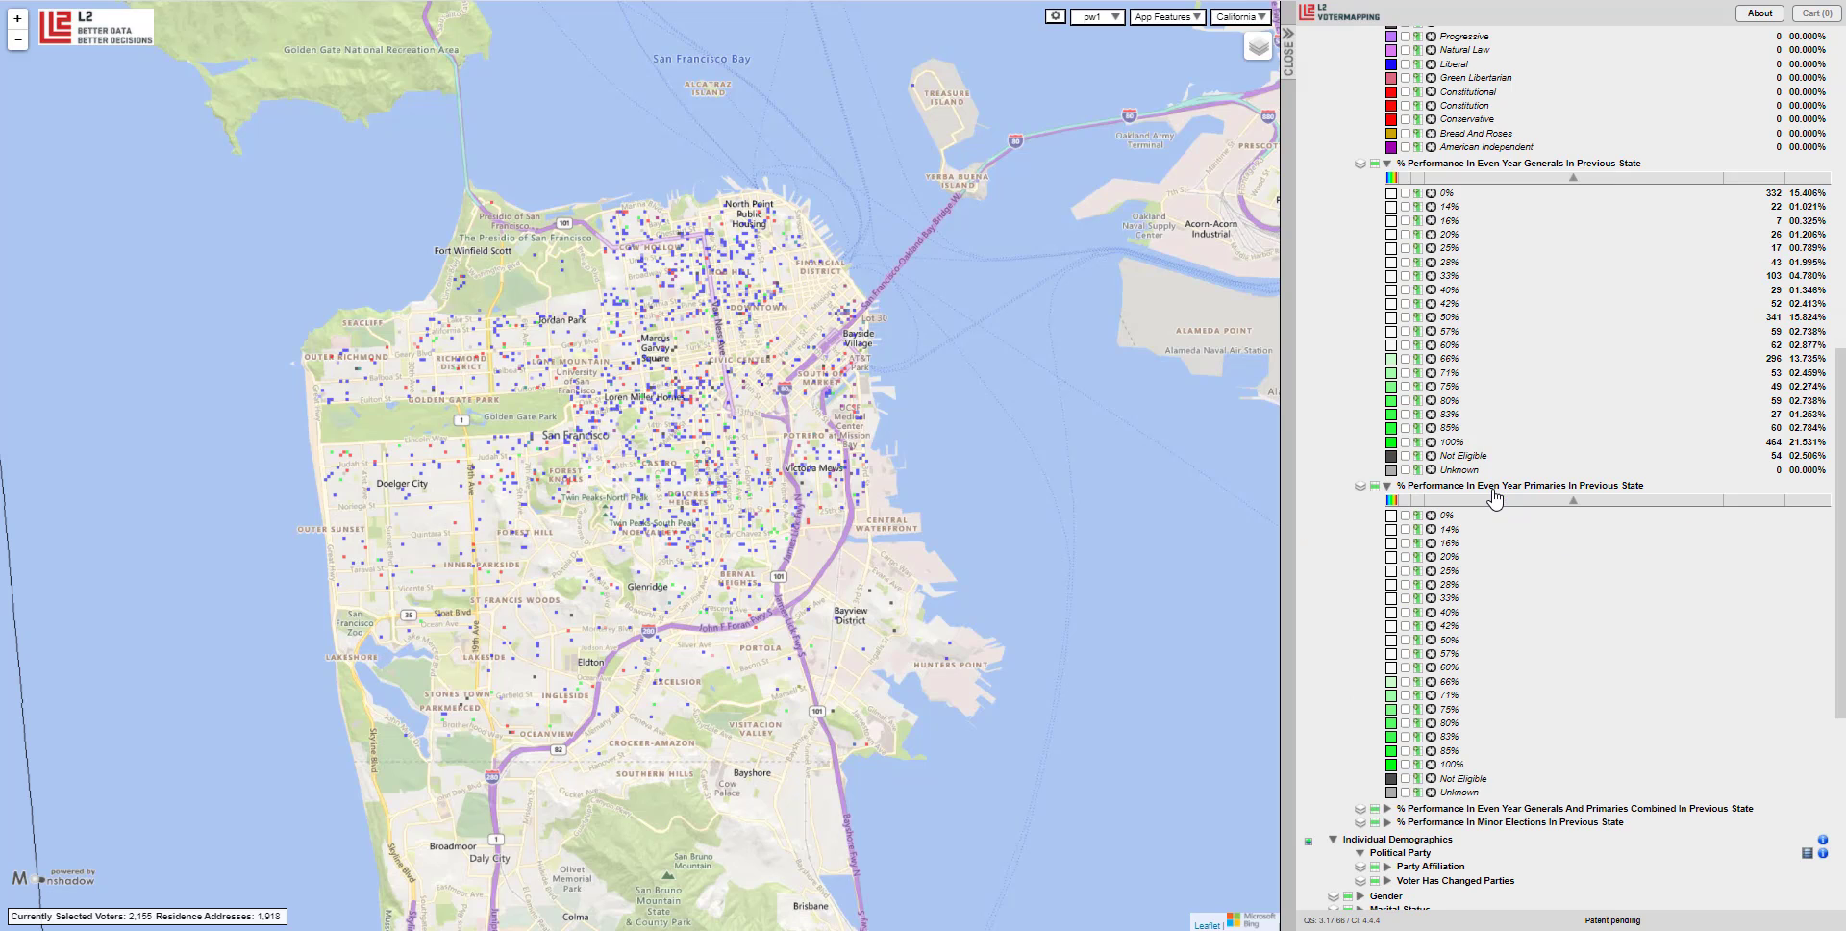
scroll(1559, 581, down, 2)
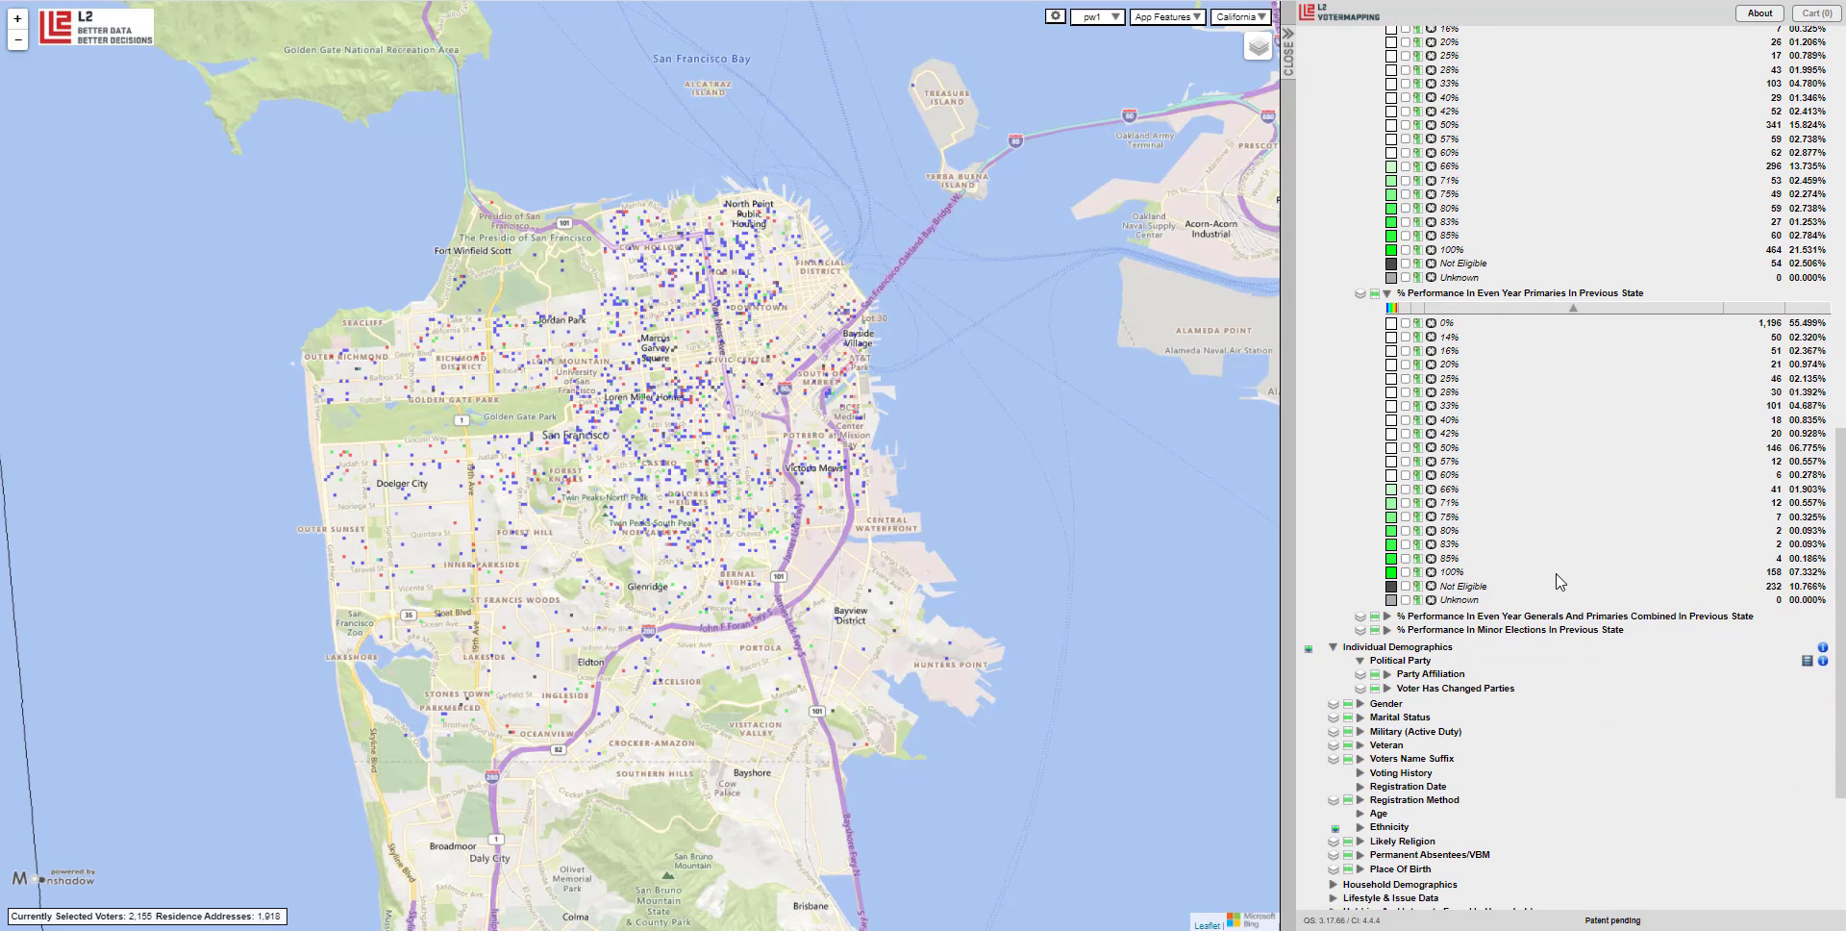
click(1551, 617)
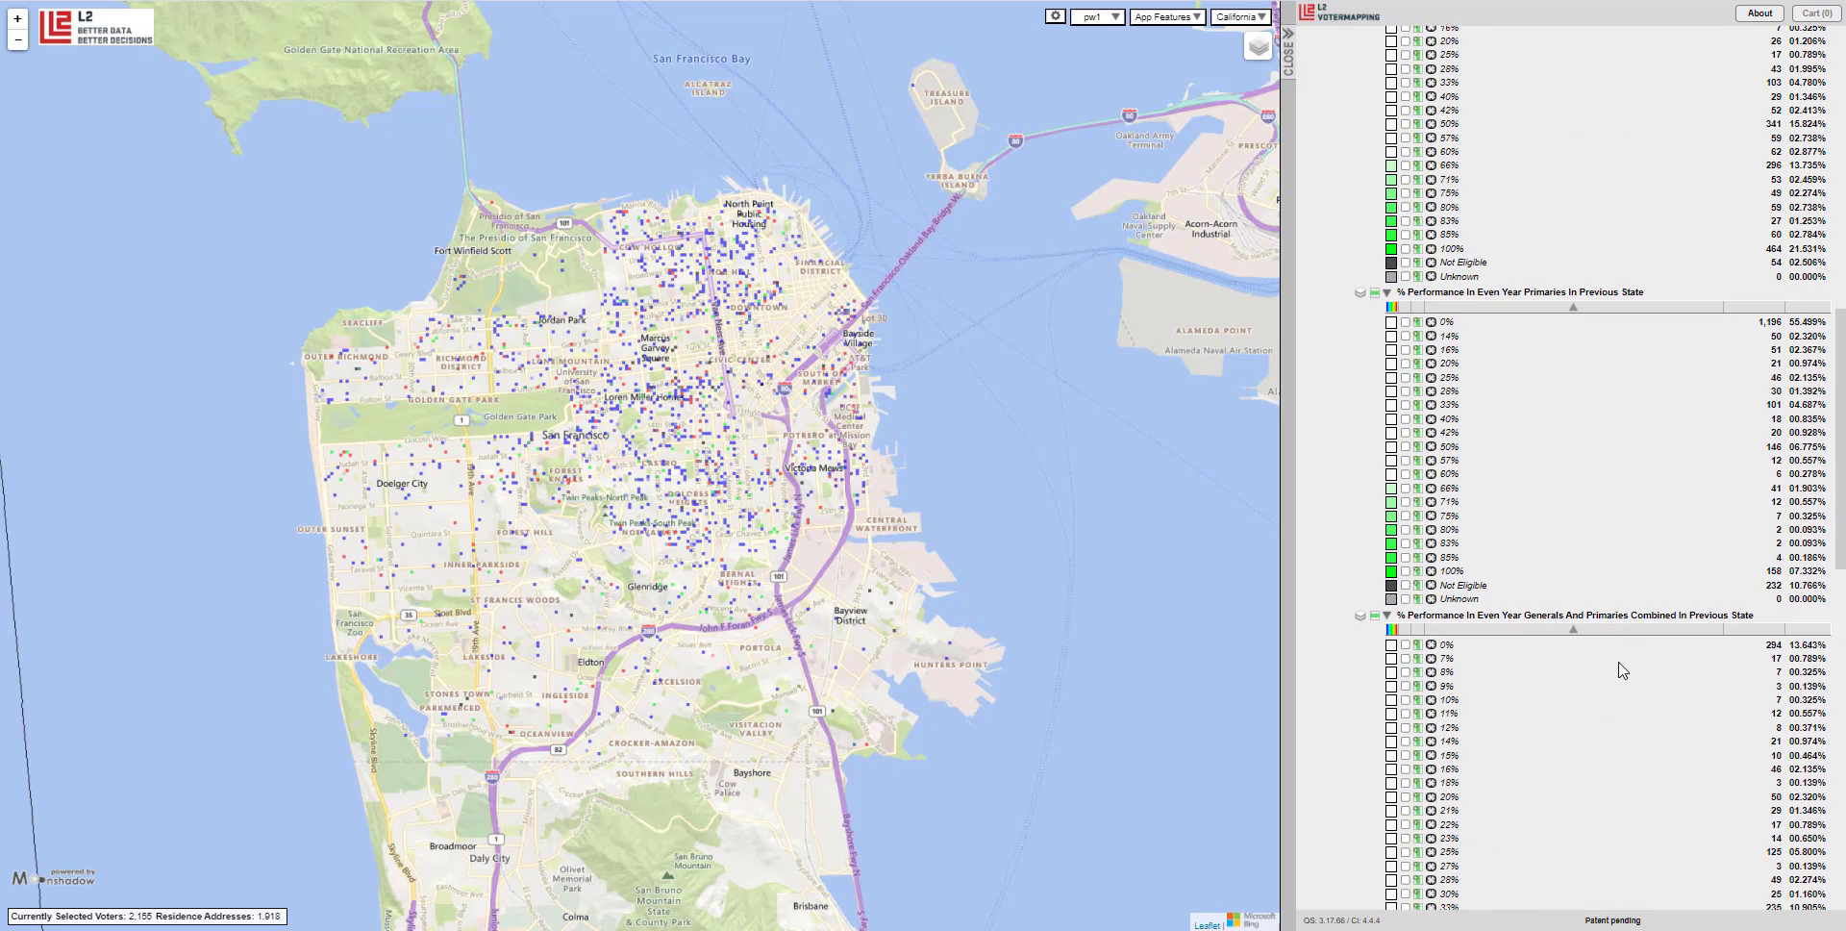
scroll(1623, 670, down, 4)
scroll(1623, 670, down, 7)
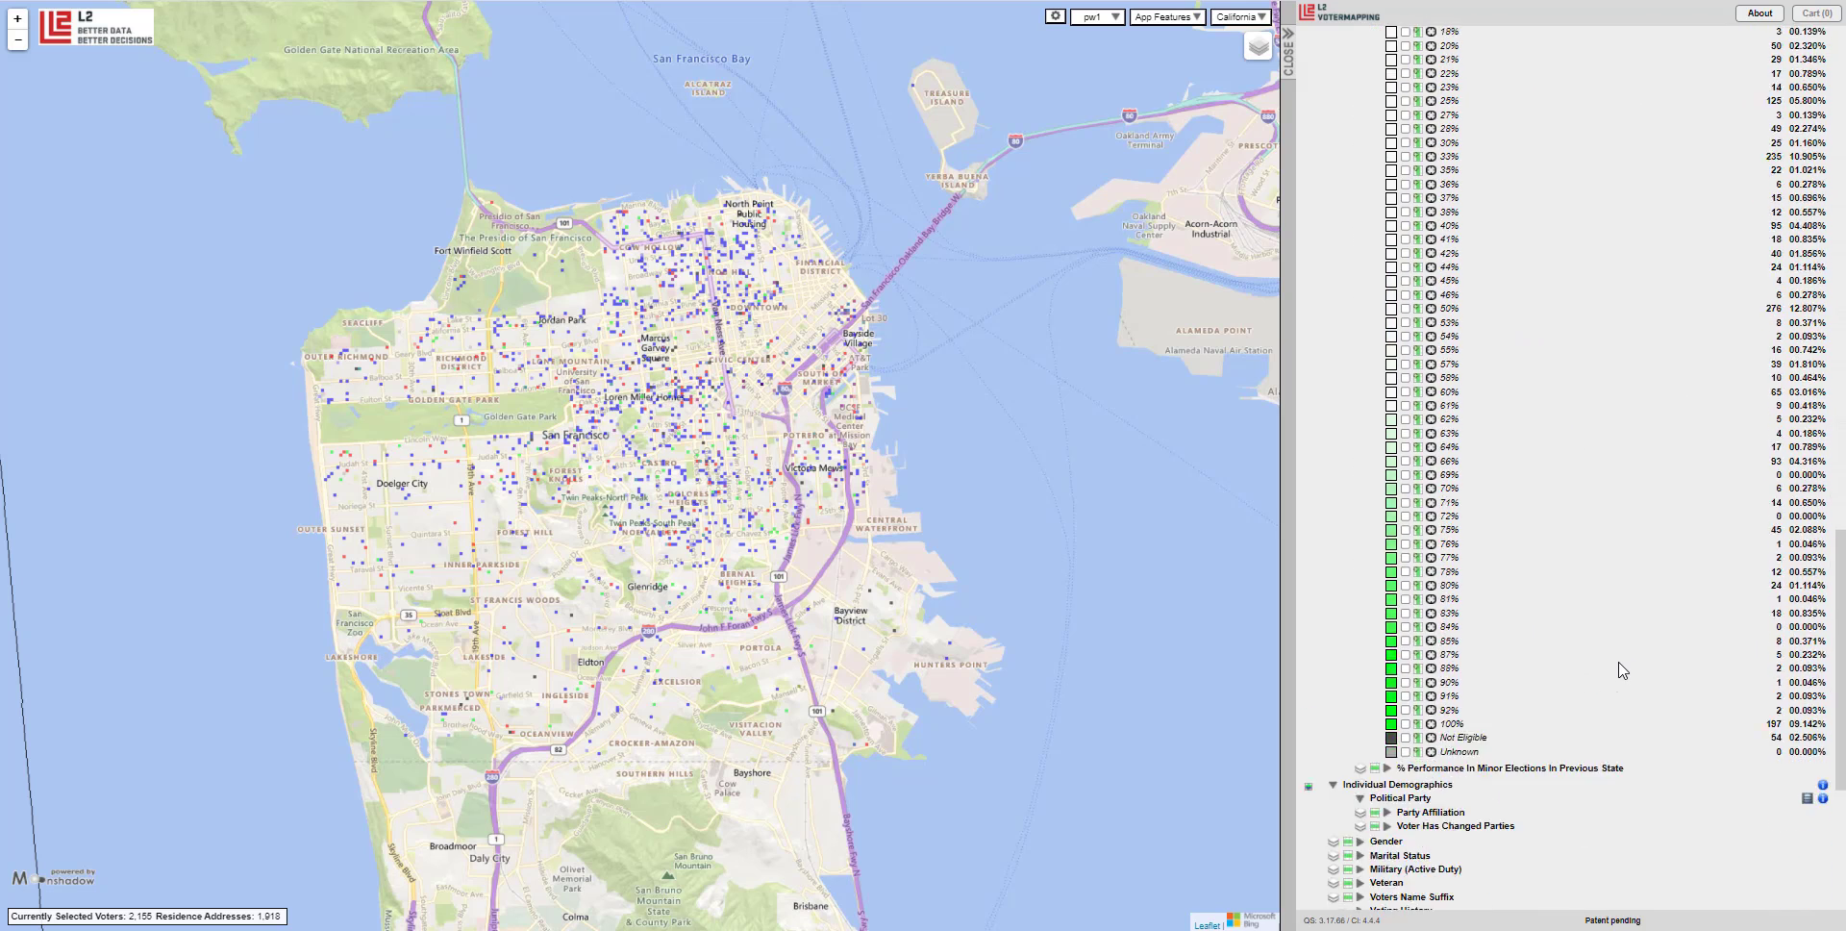
click(1559, 462)
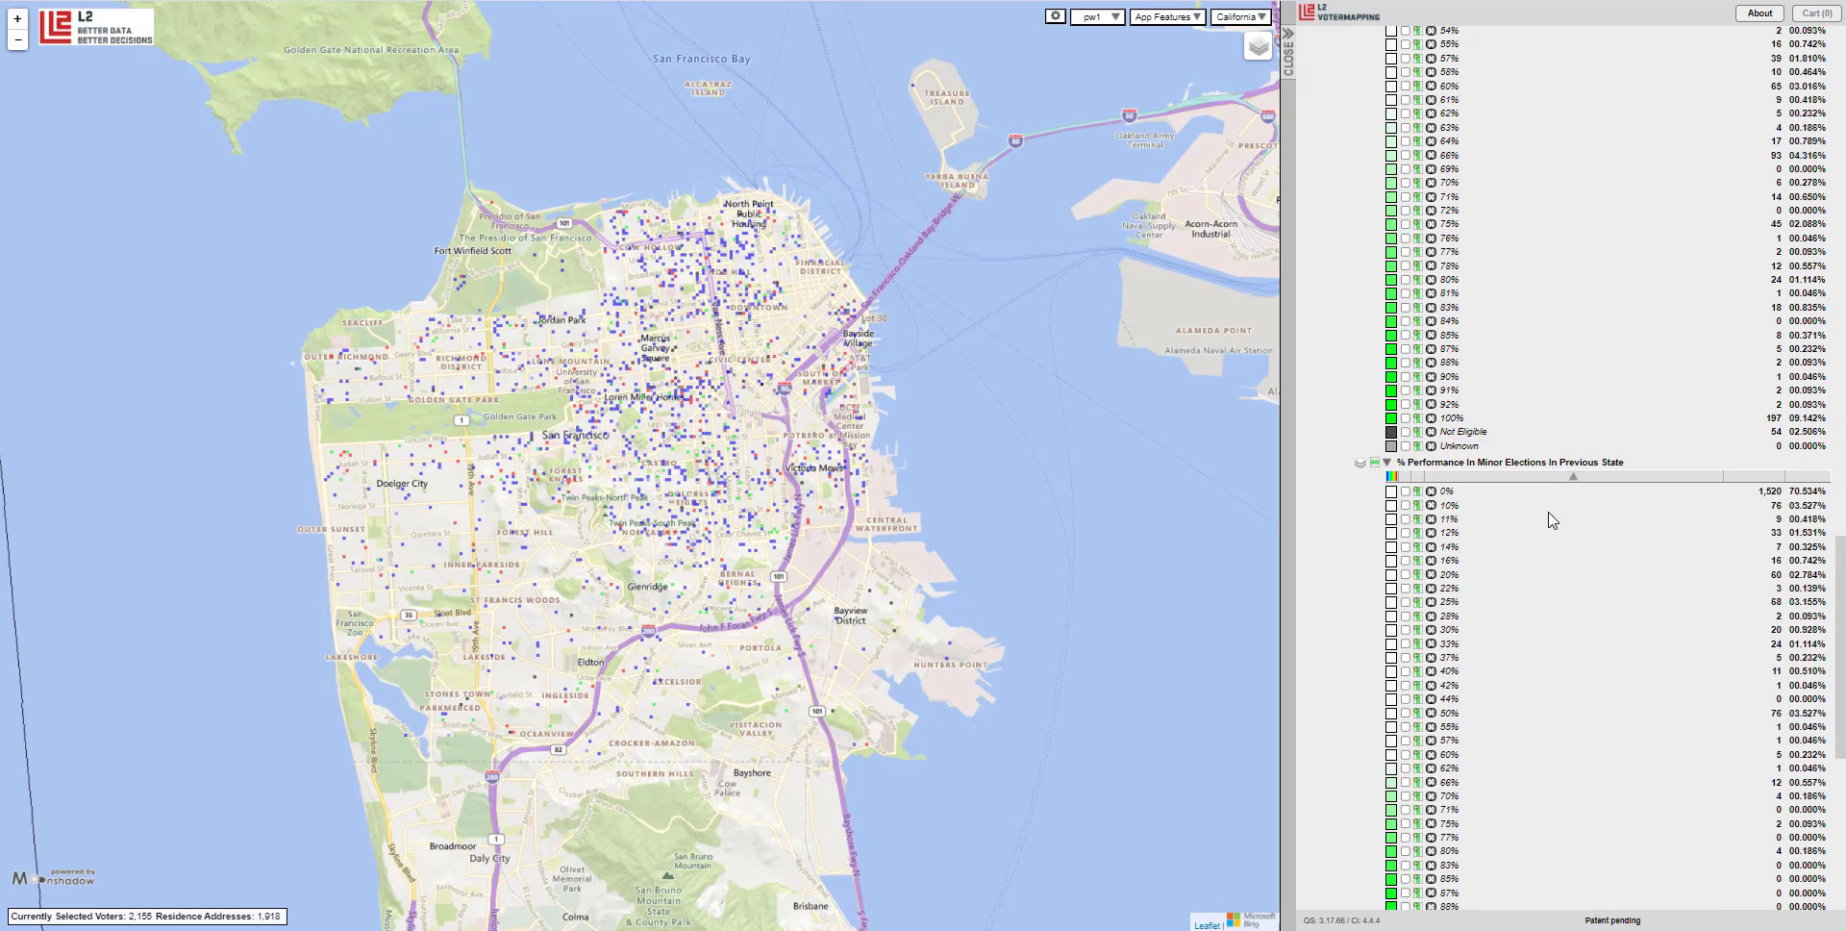
scroll(1533, 565, down, 2)
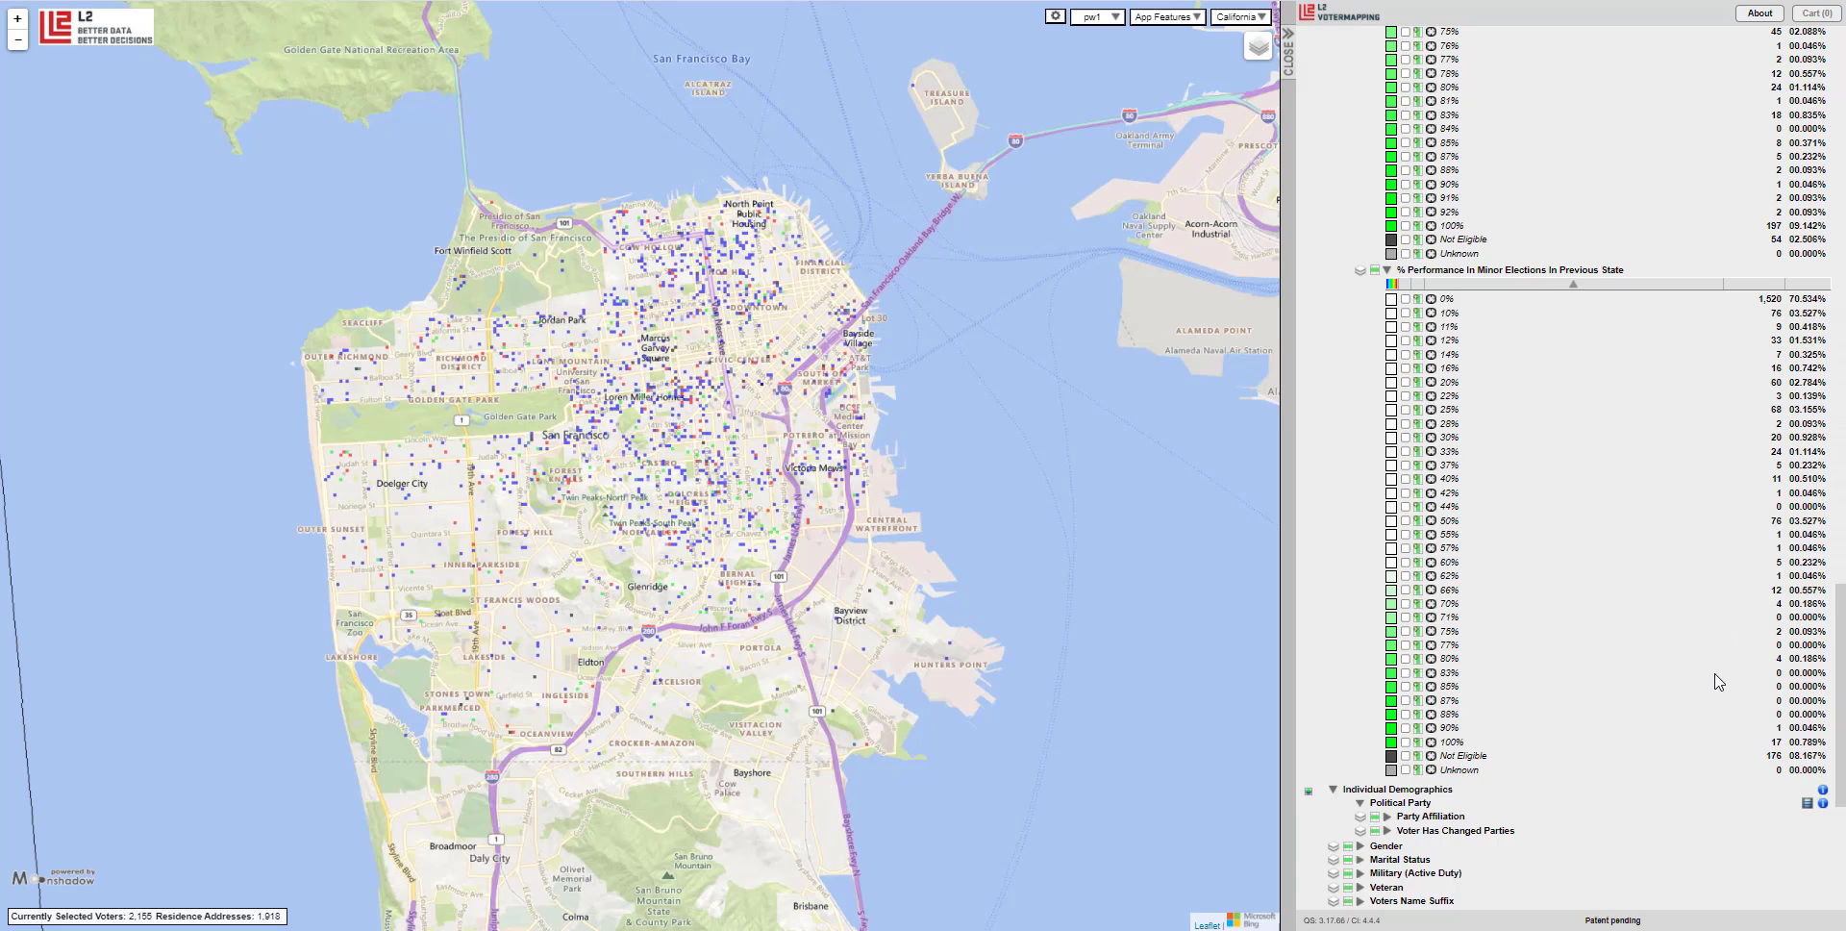
scroll(1719, 682, up, 1)
scroll(1719, 682, up, 1)
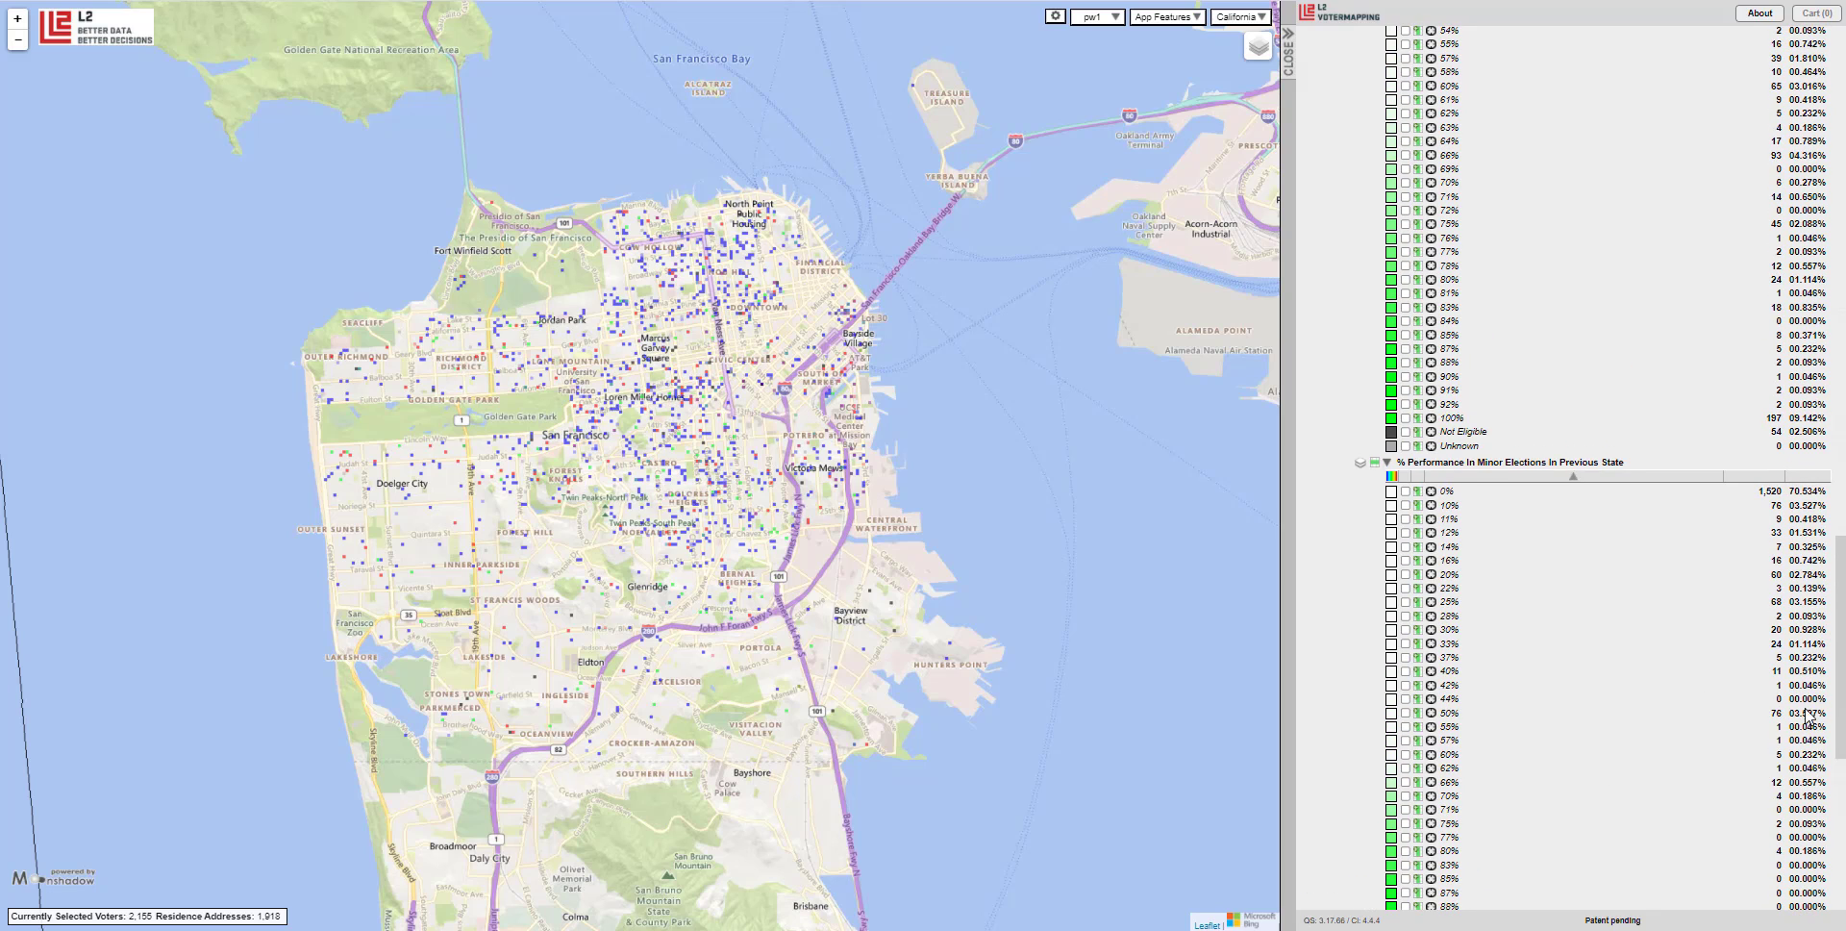
scroll(1709, 627, up, 1)
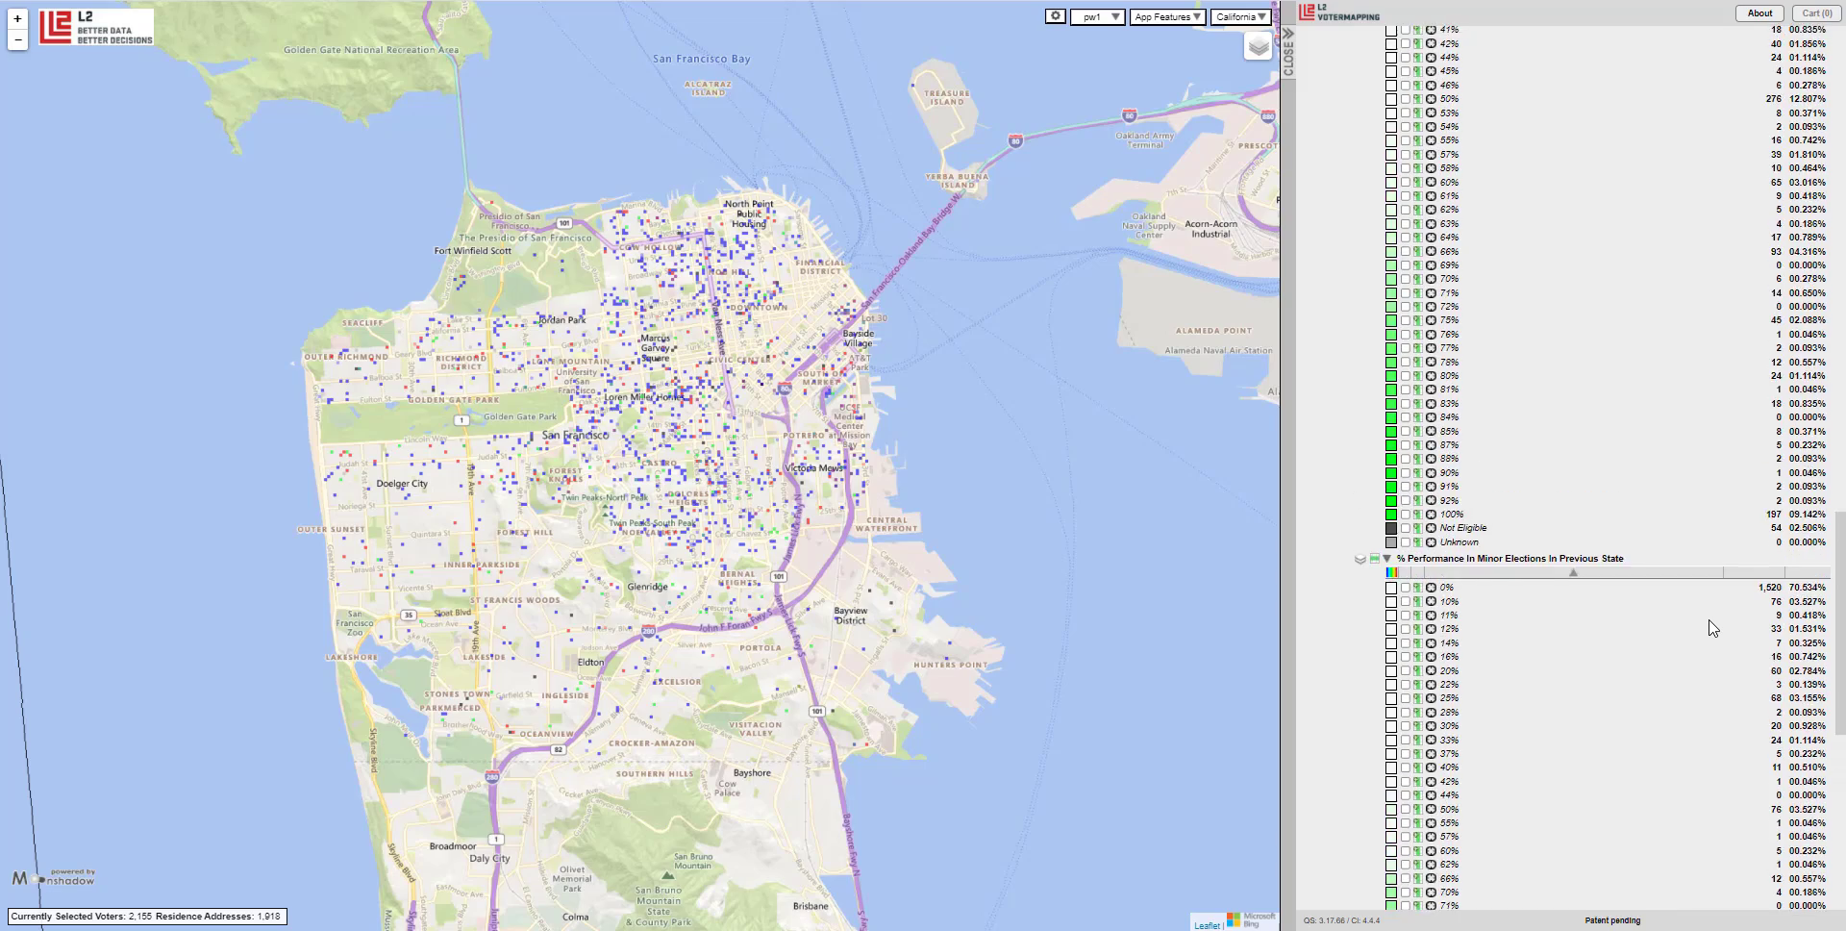
scroll(1710, 627, down, 3)
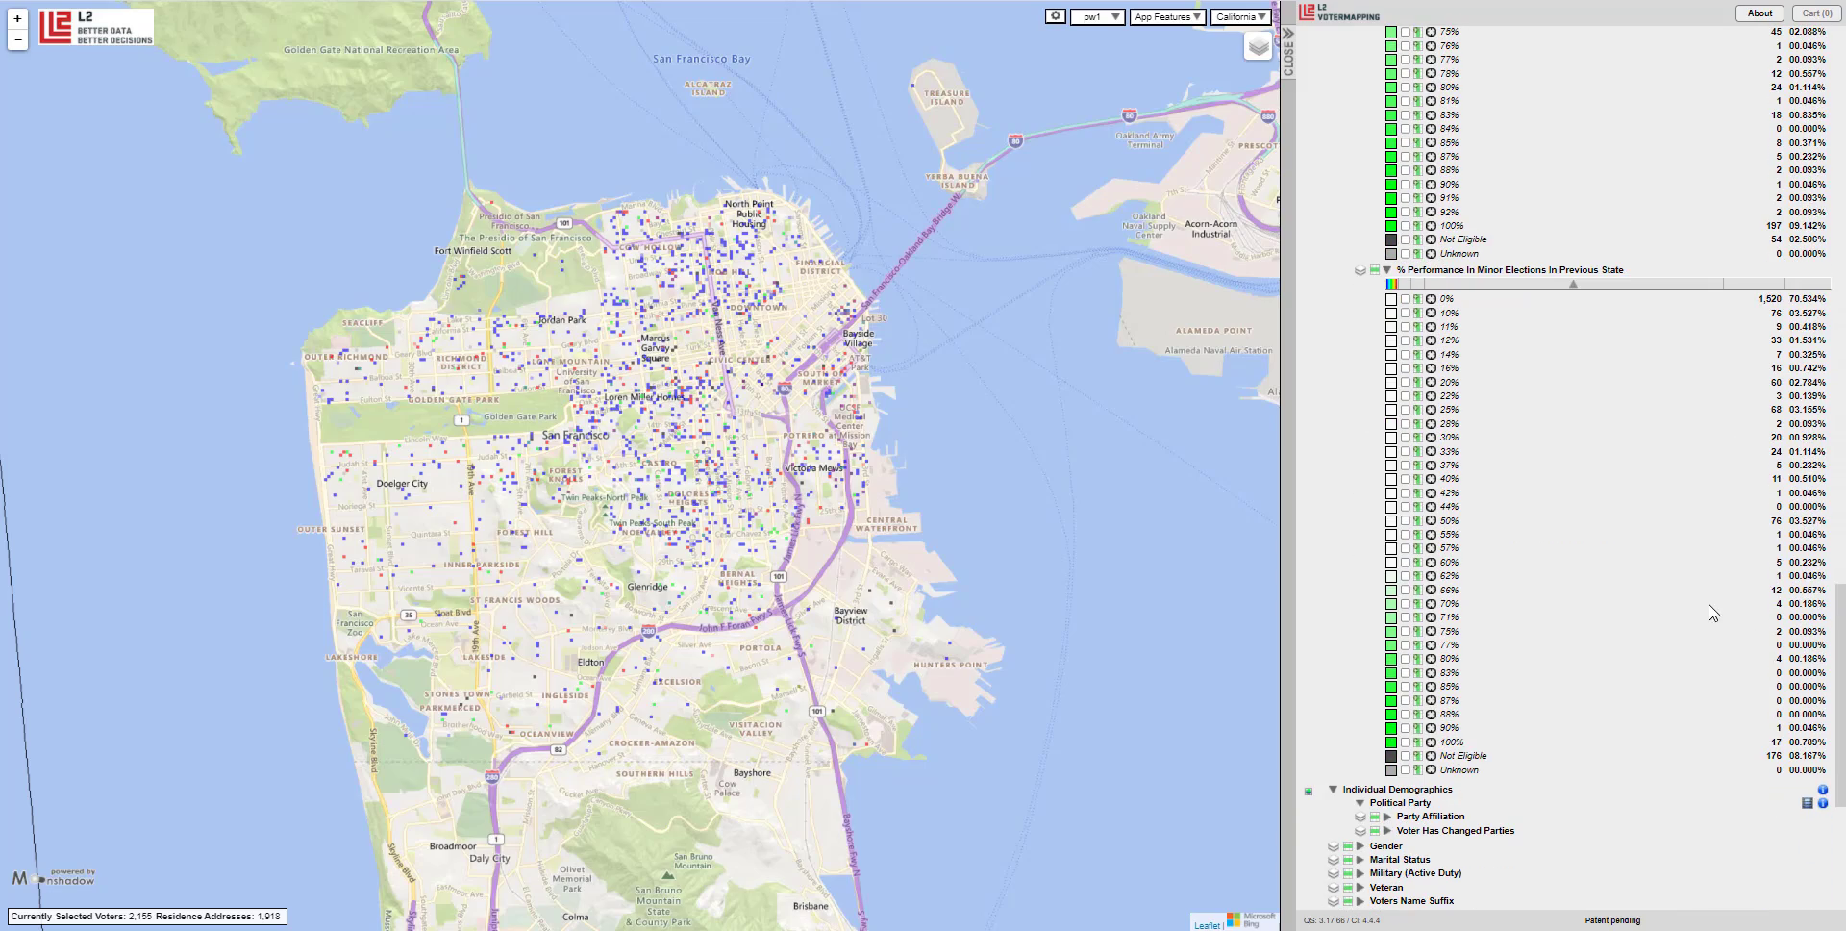